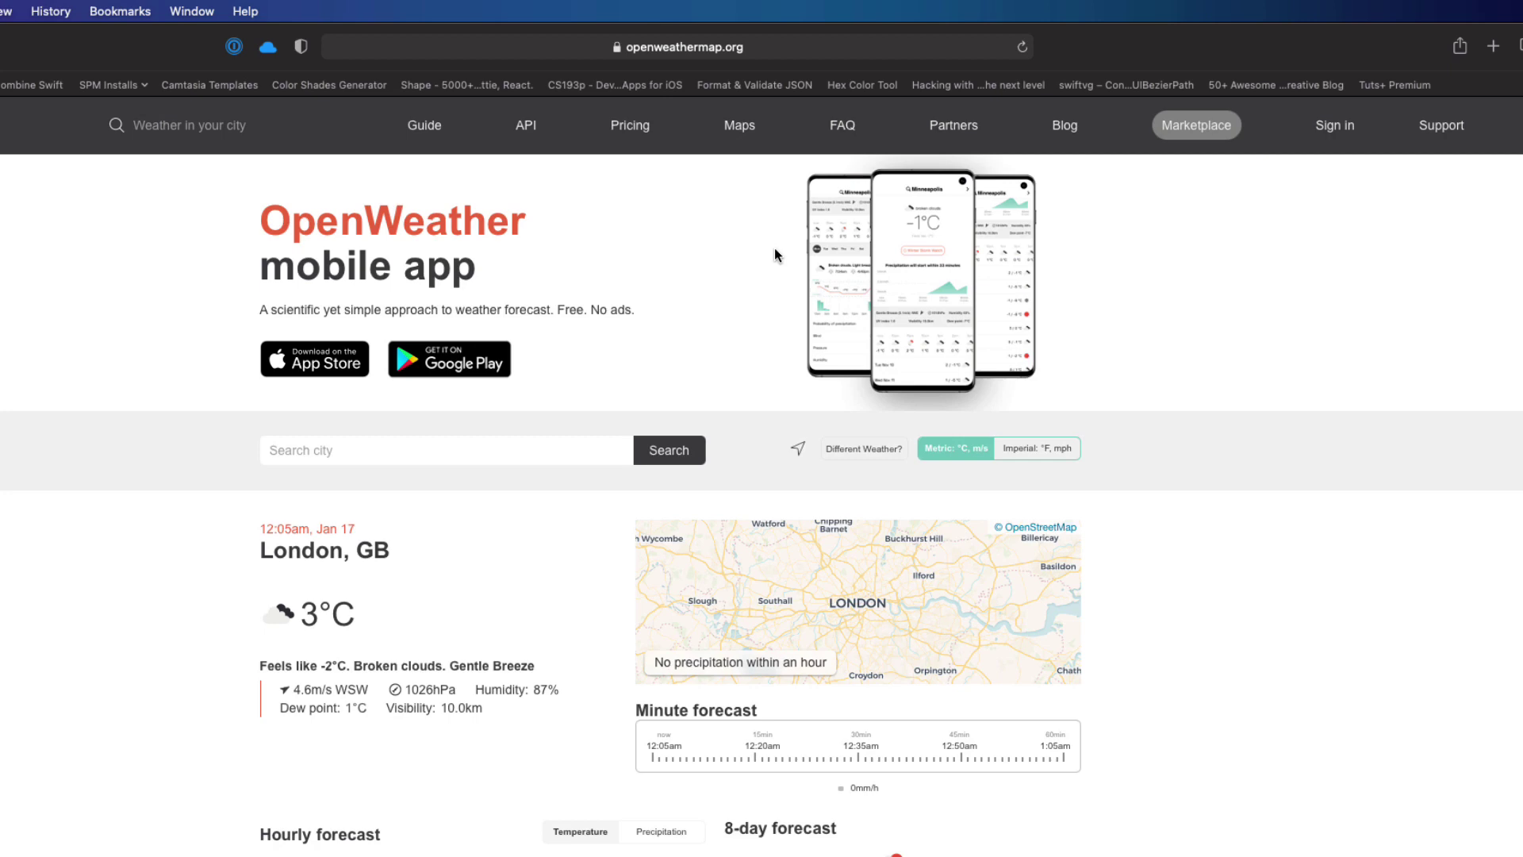
Open OpenWeather's Pricing page and scroll past the plan table to the One Call API footnotes.
left_click(640, 128)
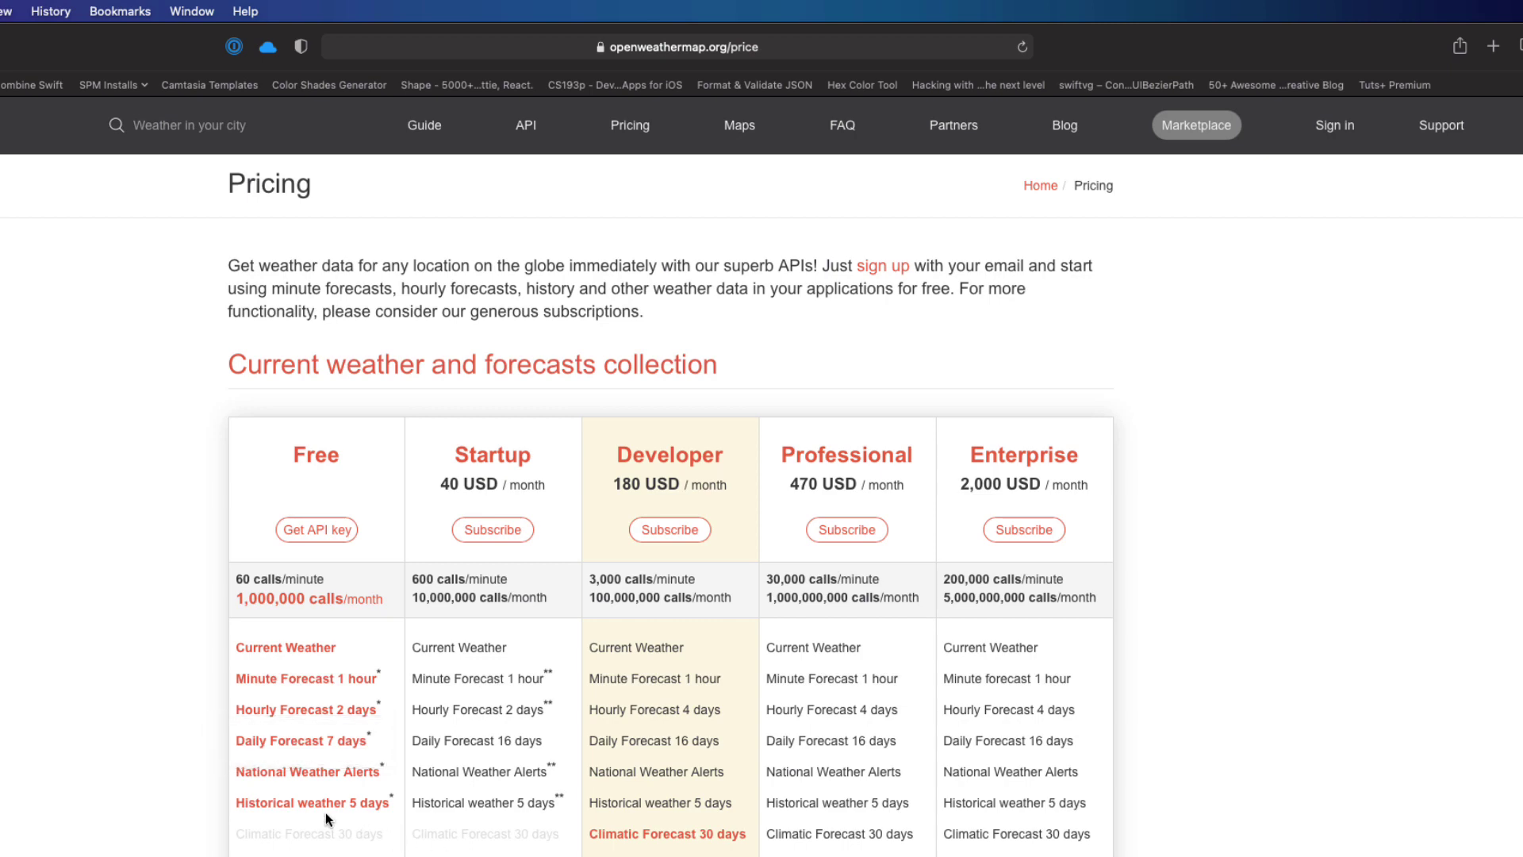
scroll(326, 812, "down", 6)
scroll(325, 812, "down", 5)
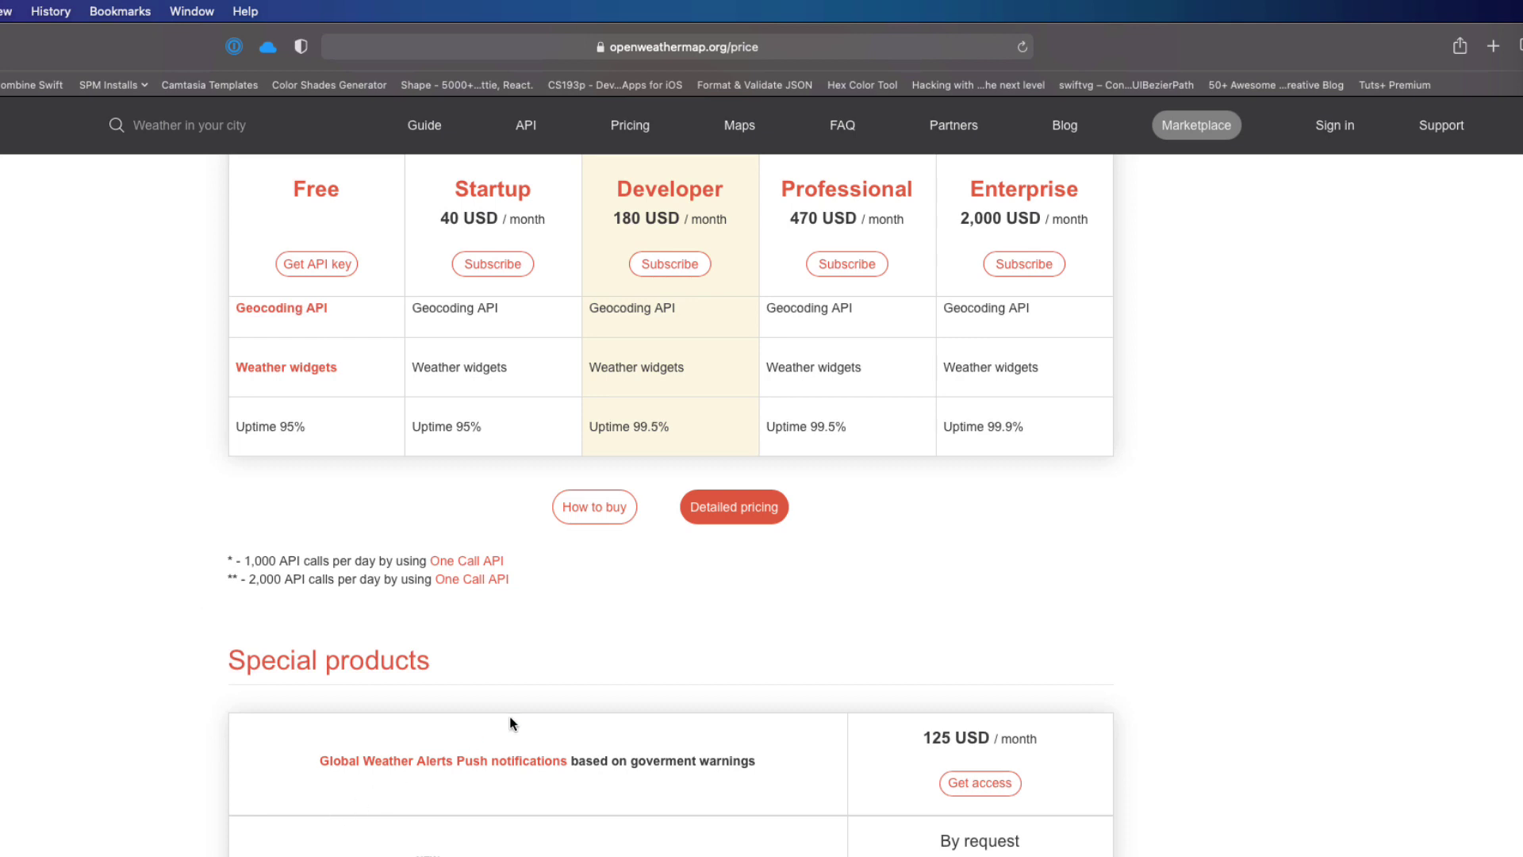
Sign in to the OpenWeather account with the e-mail and password saved in 1Password.
left_click(1350, 134)
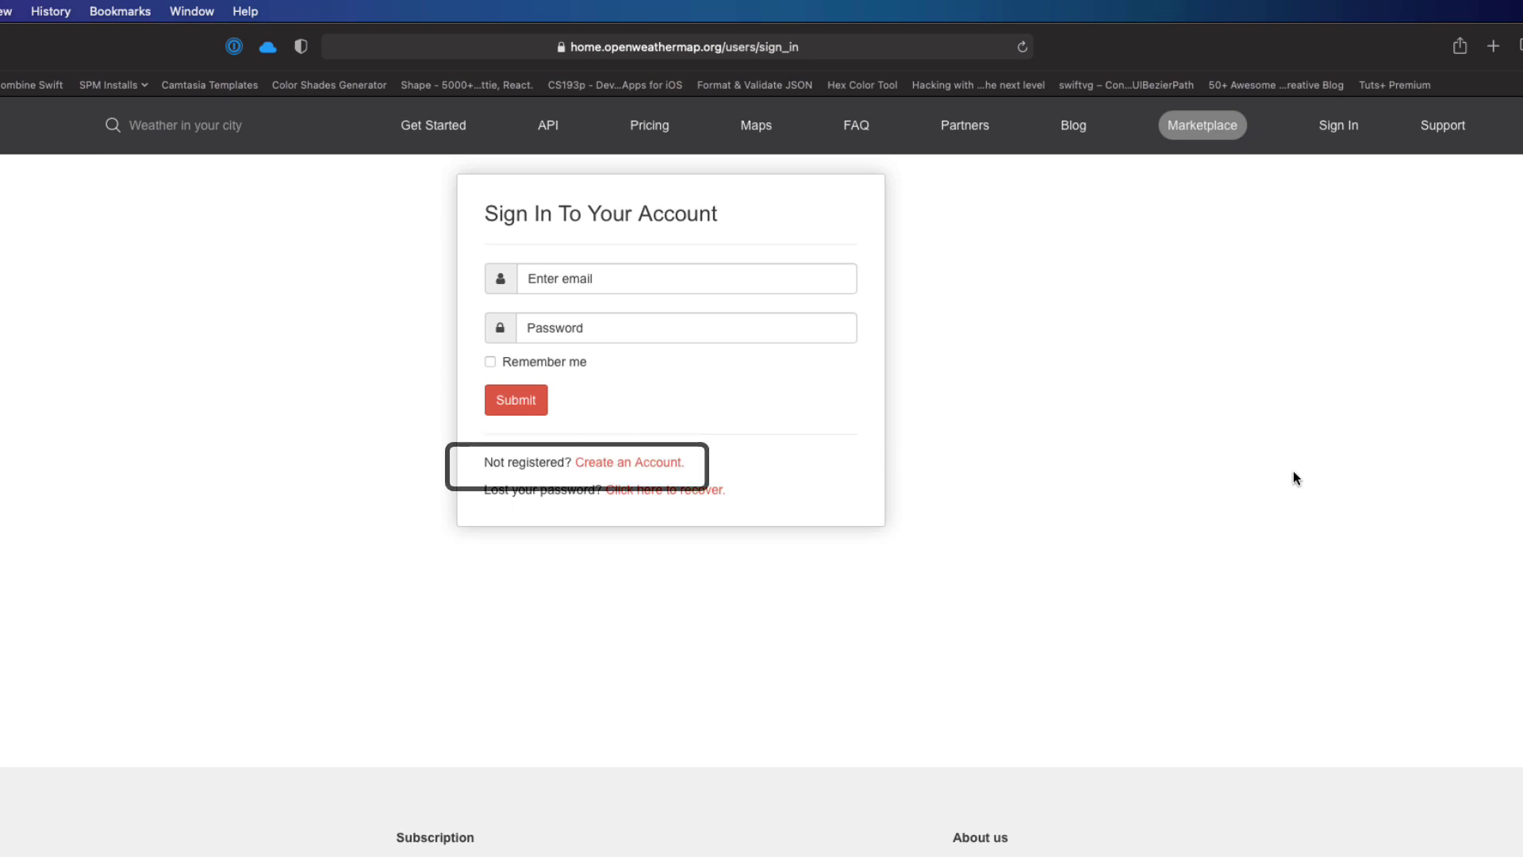
left_click(616, 273)
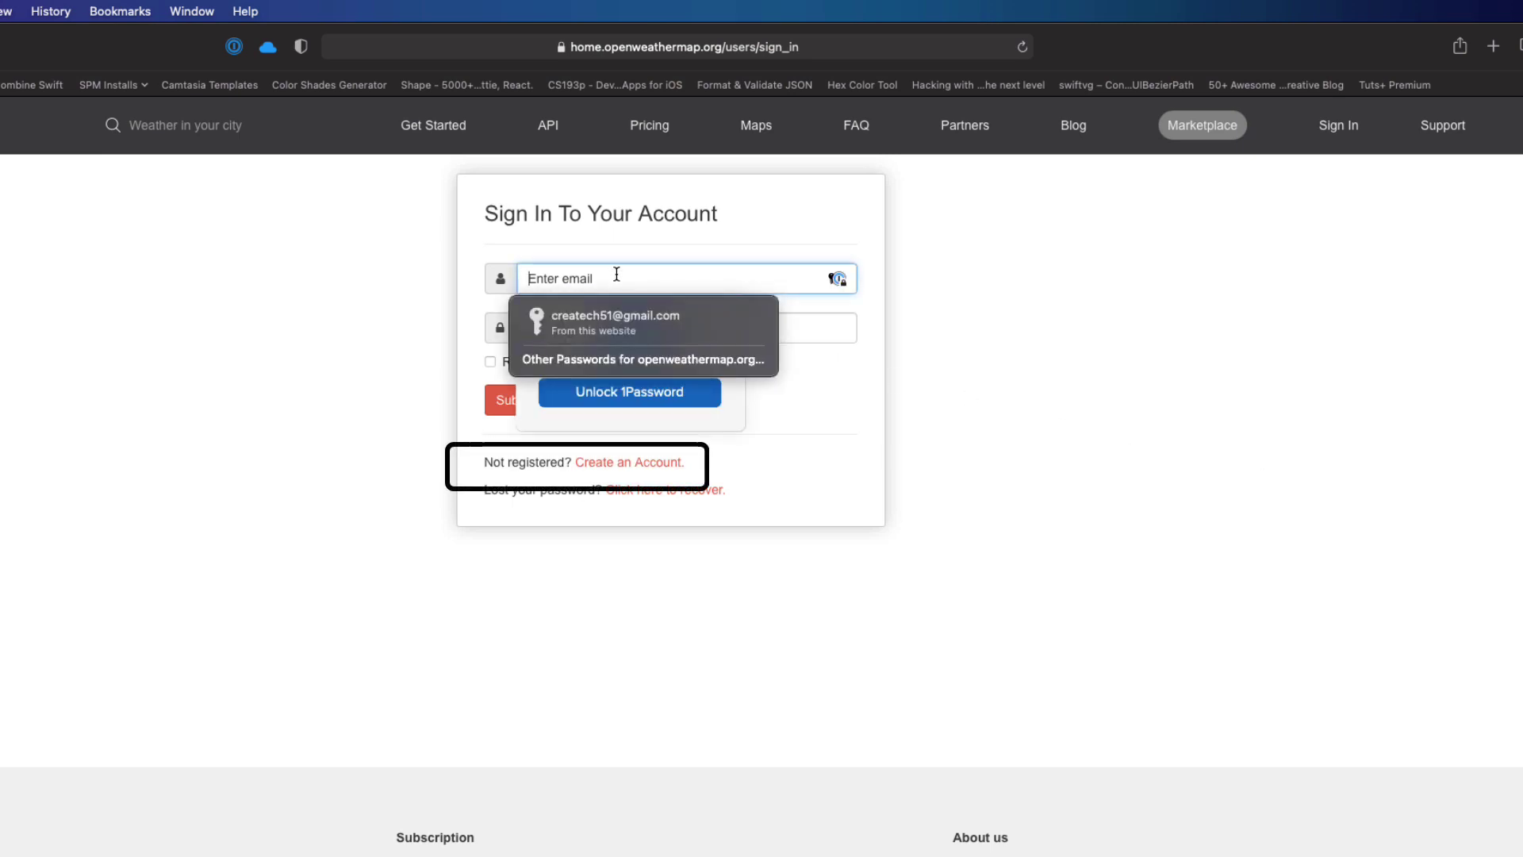
left_click(626, 317)
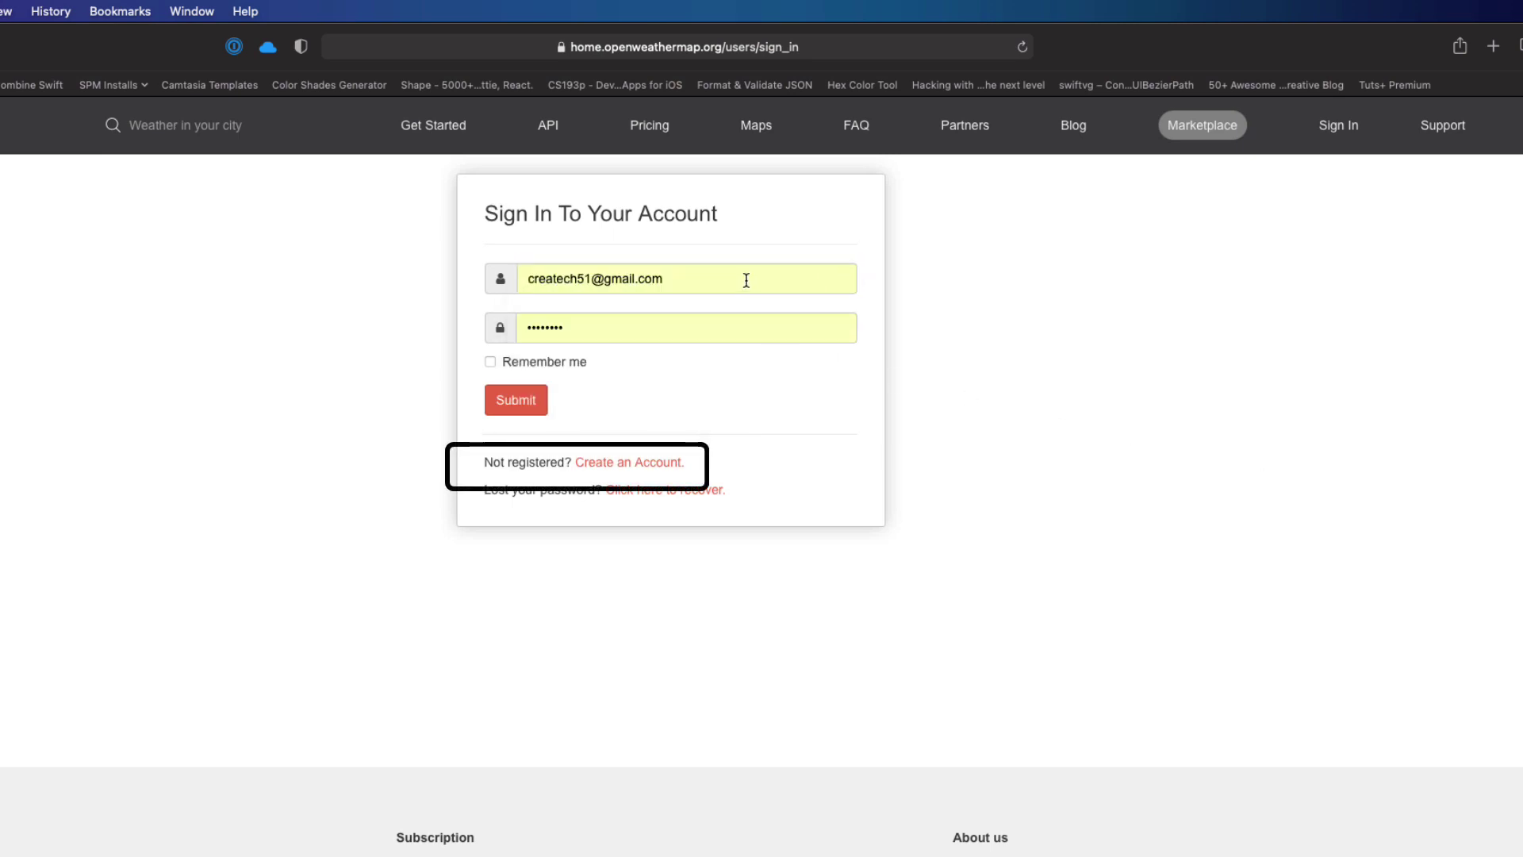
left_click(514, 400)
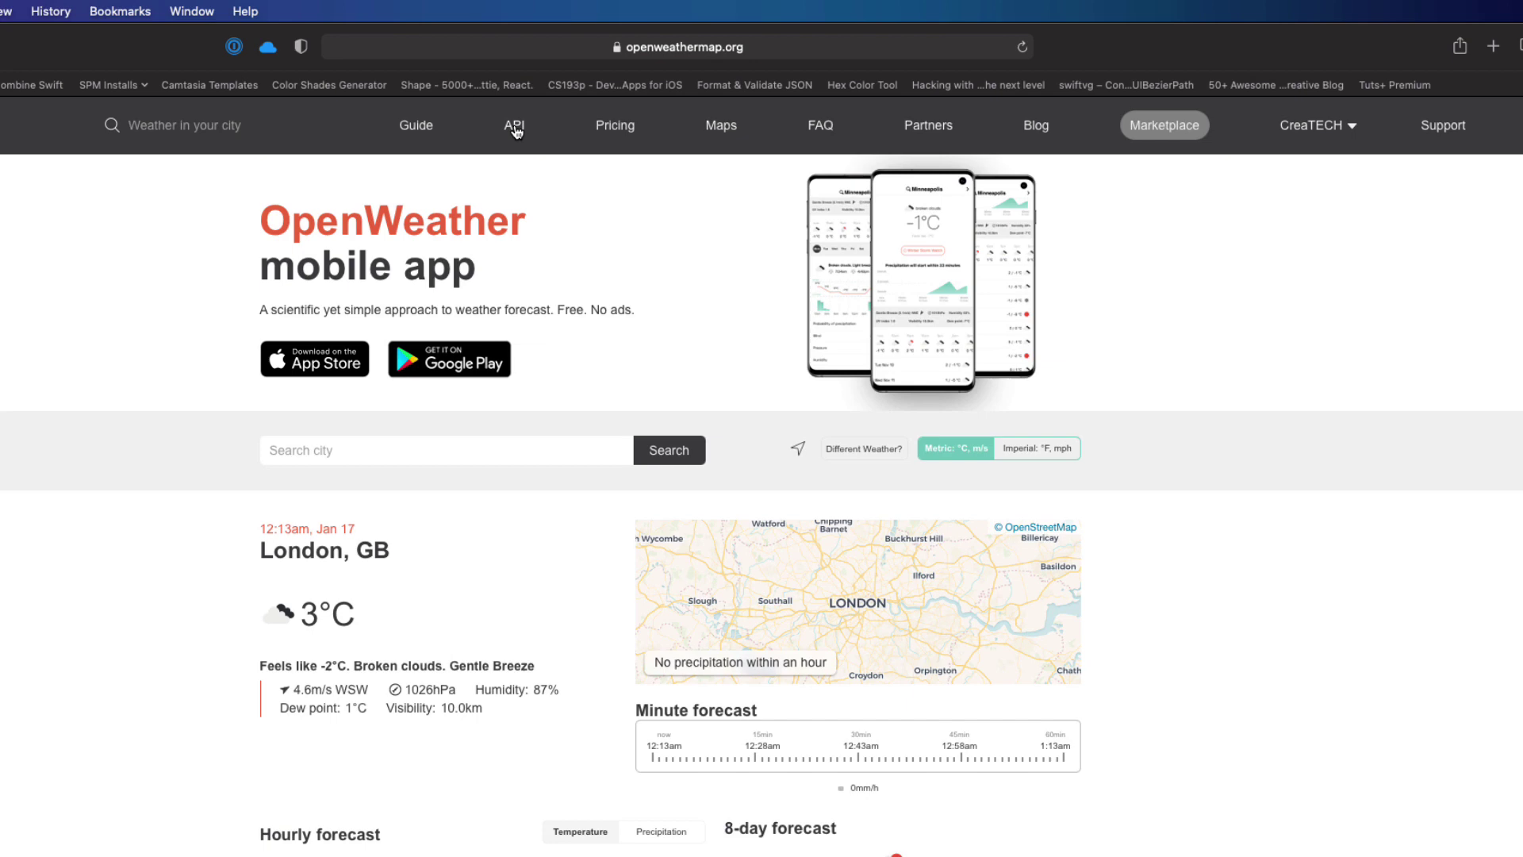
Go to My API Keys from the account menu and select the Mobile Weather key string.
left_click(514, 127)
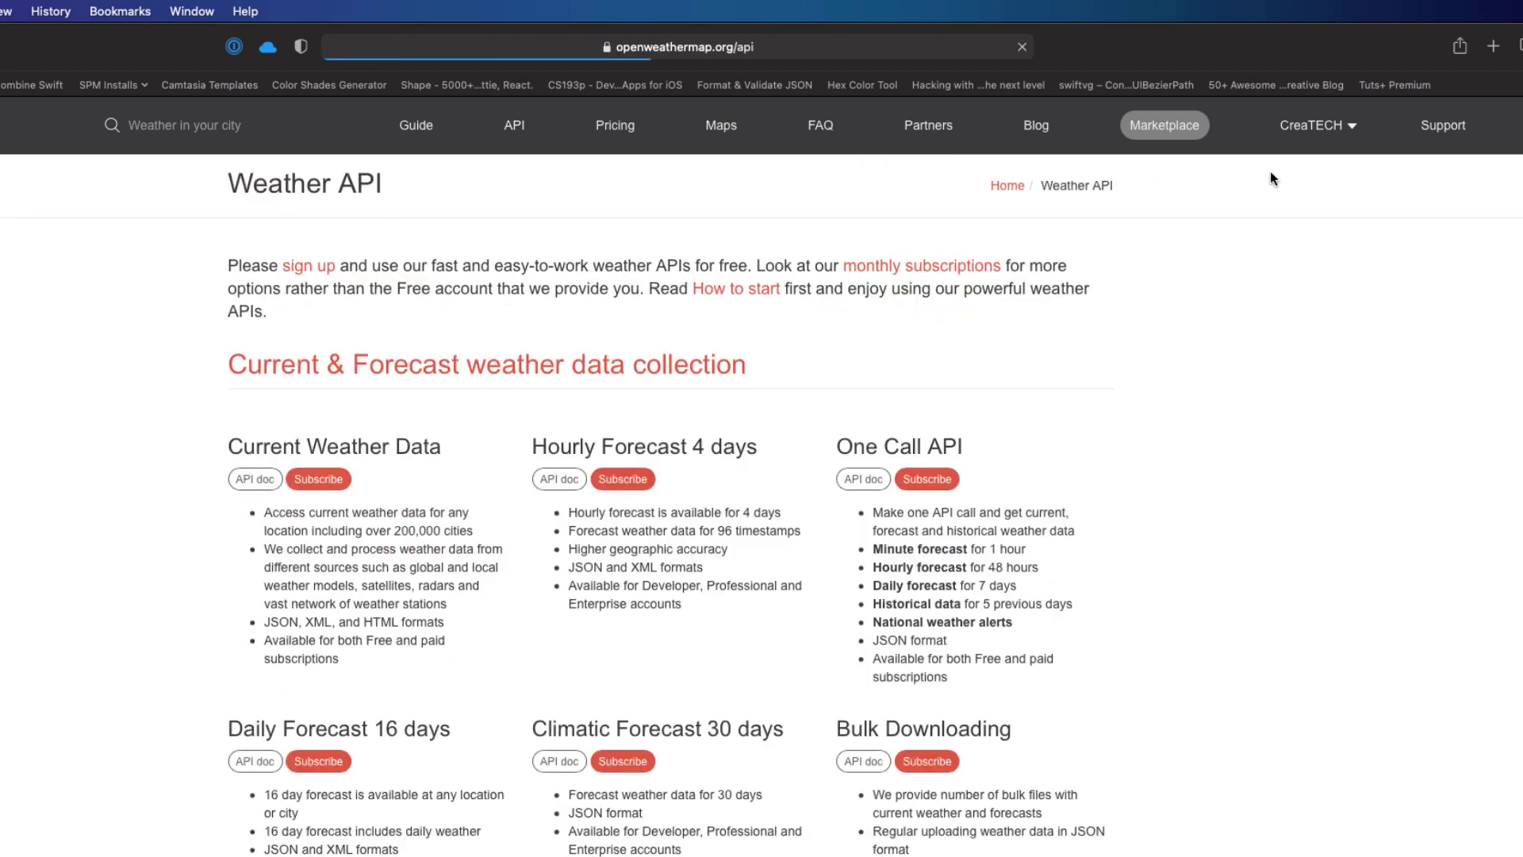
left_click(1345, 127)
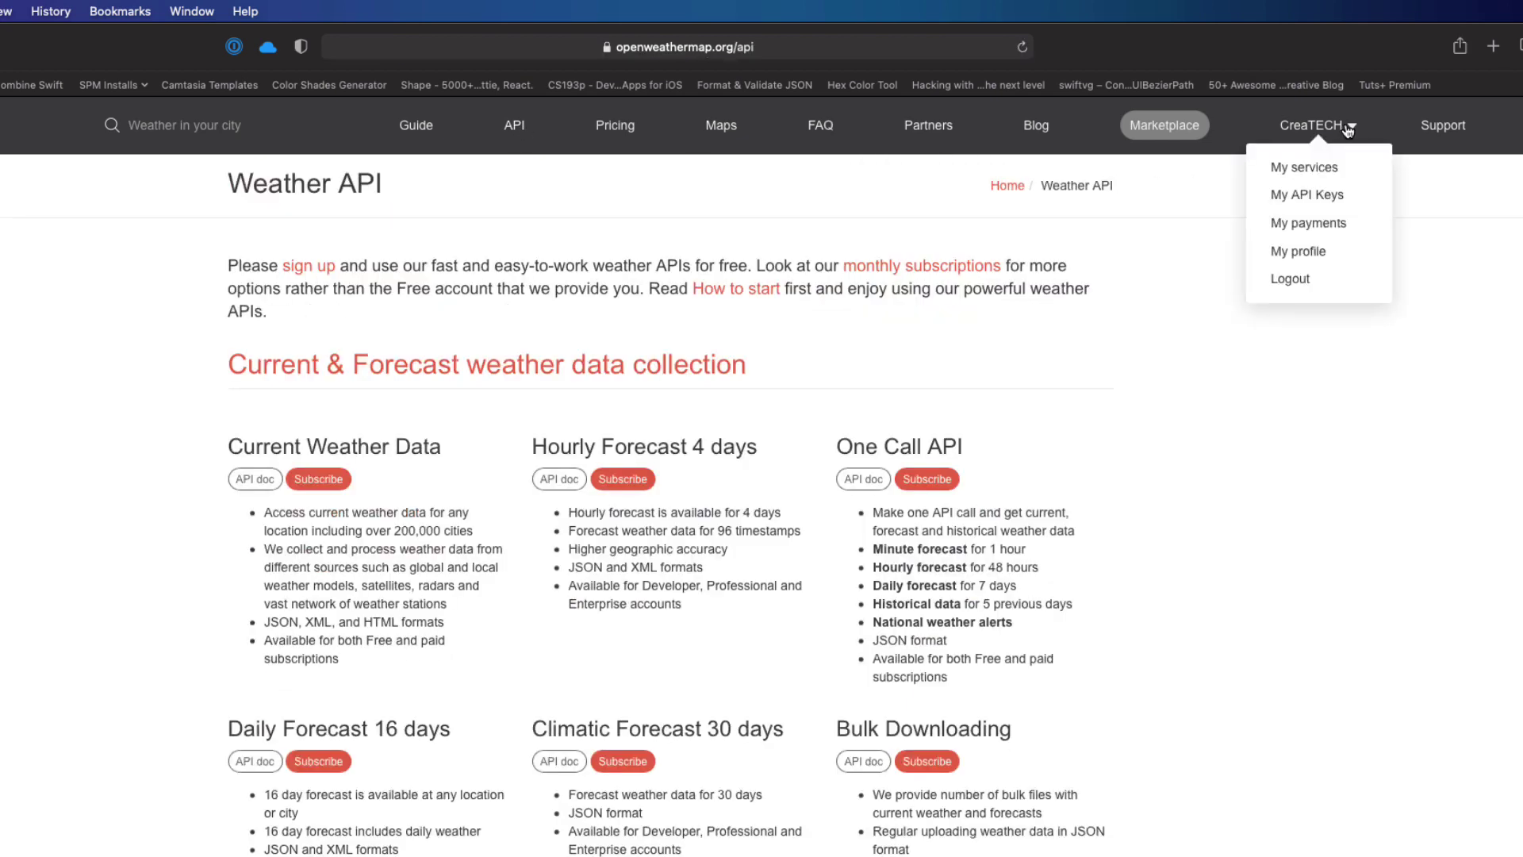
left_click(1302, 195)
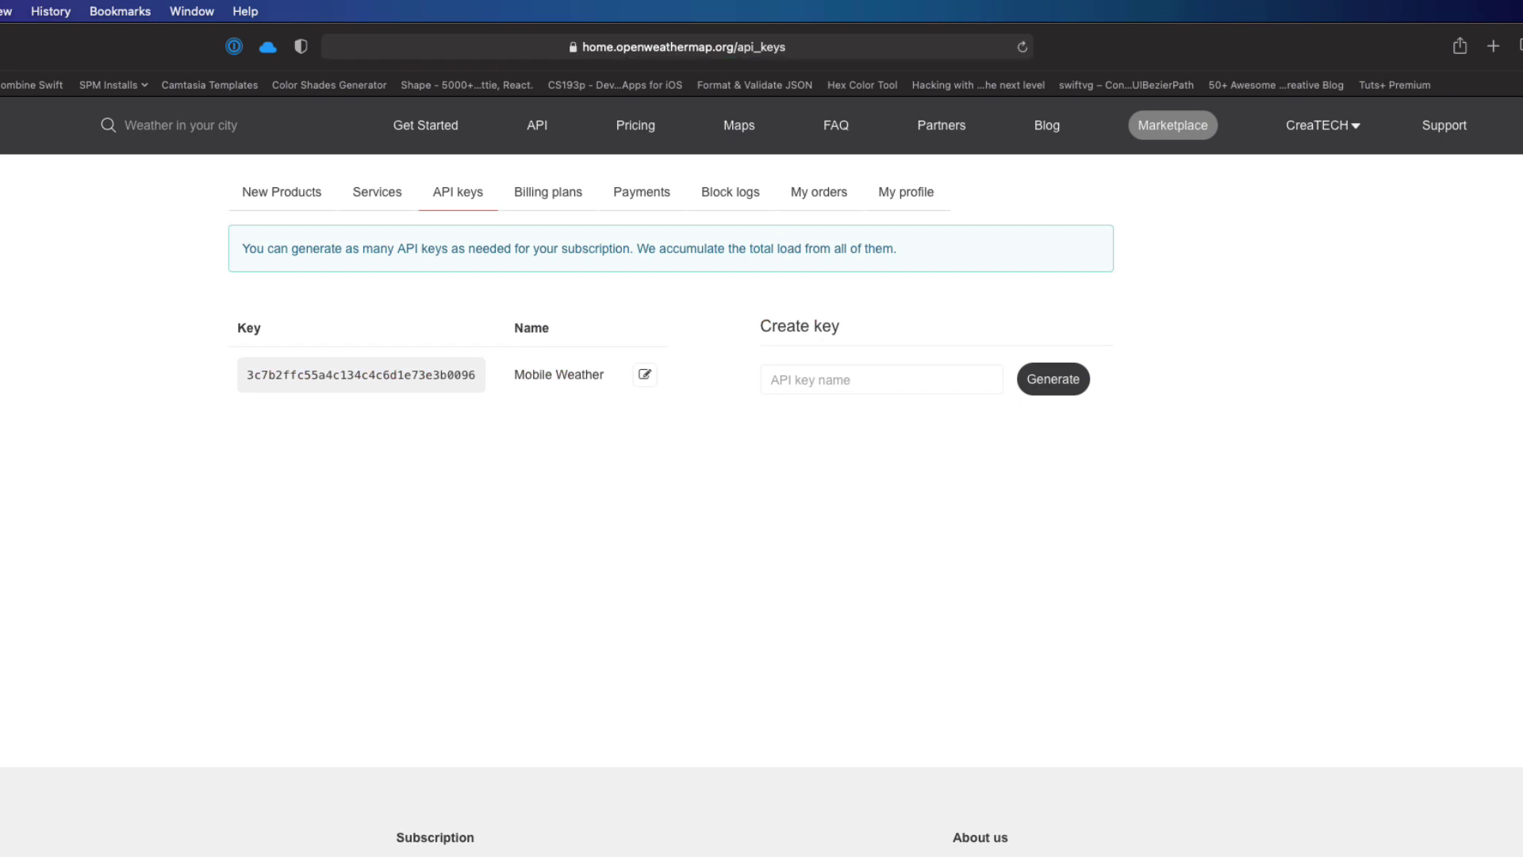
left_click_drag(484, 382, 242, 380)
key("super+c")
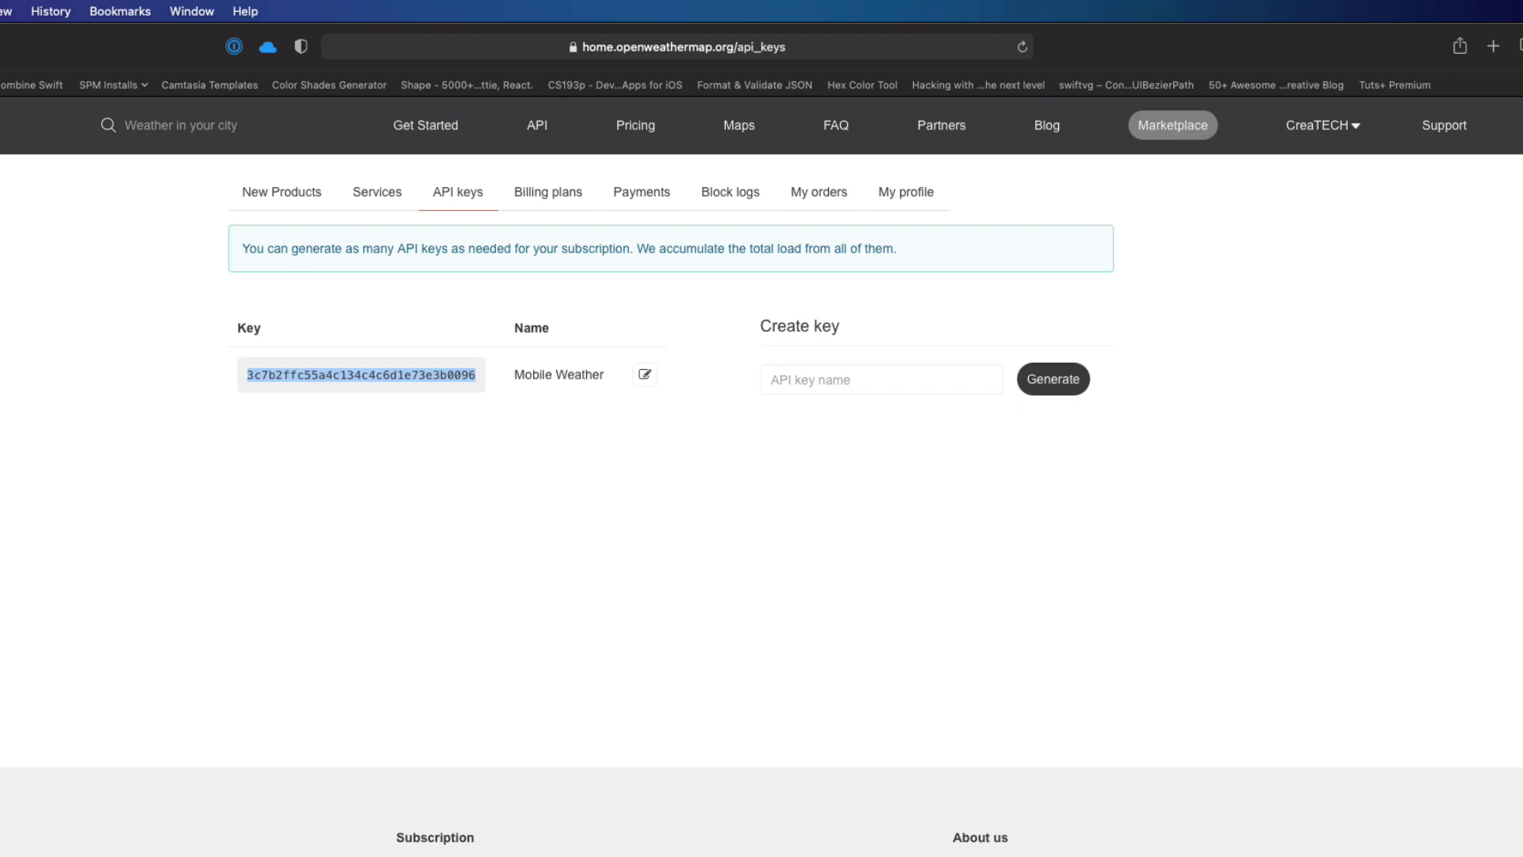
Paste the copied Mobile Weather API key into the blank TextEdit document Untitled 2.
key("super+Tab")
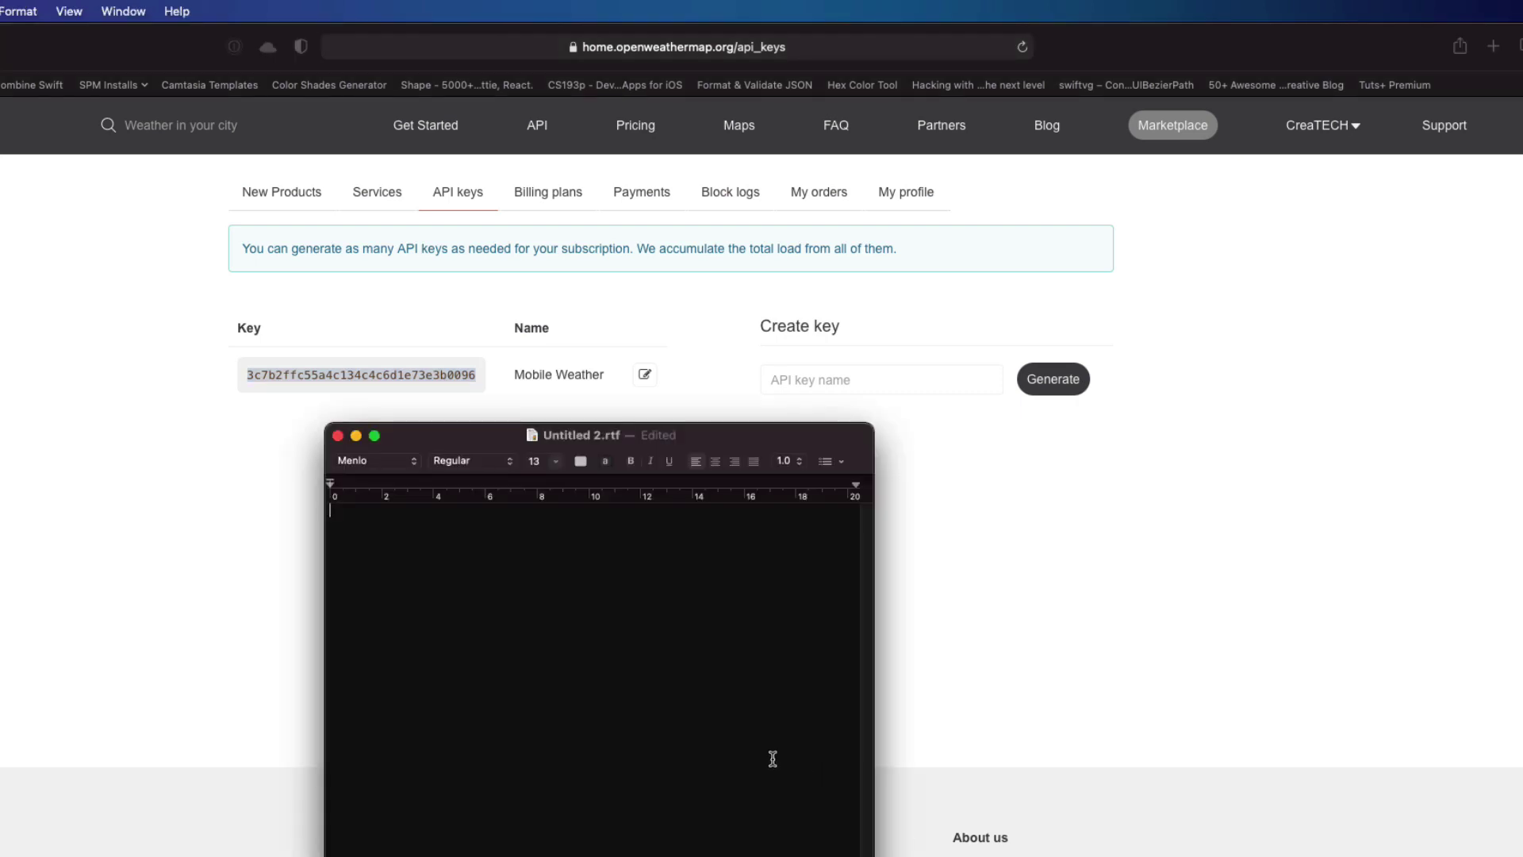
key("super+v")
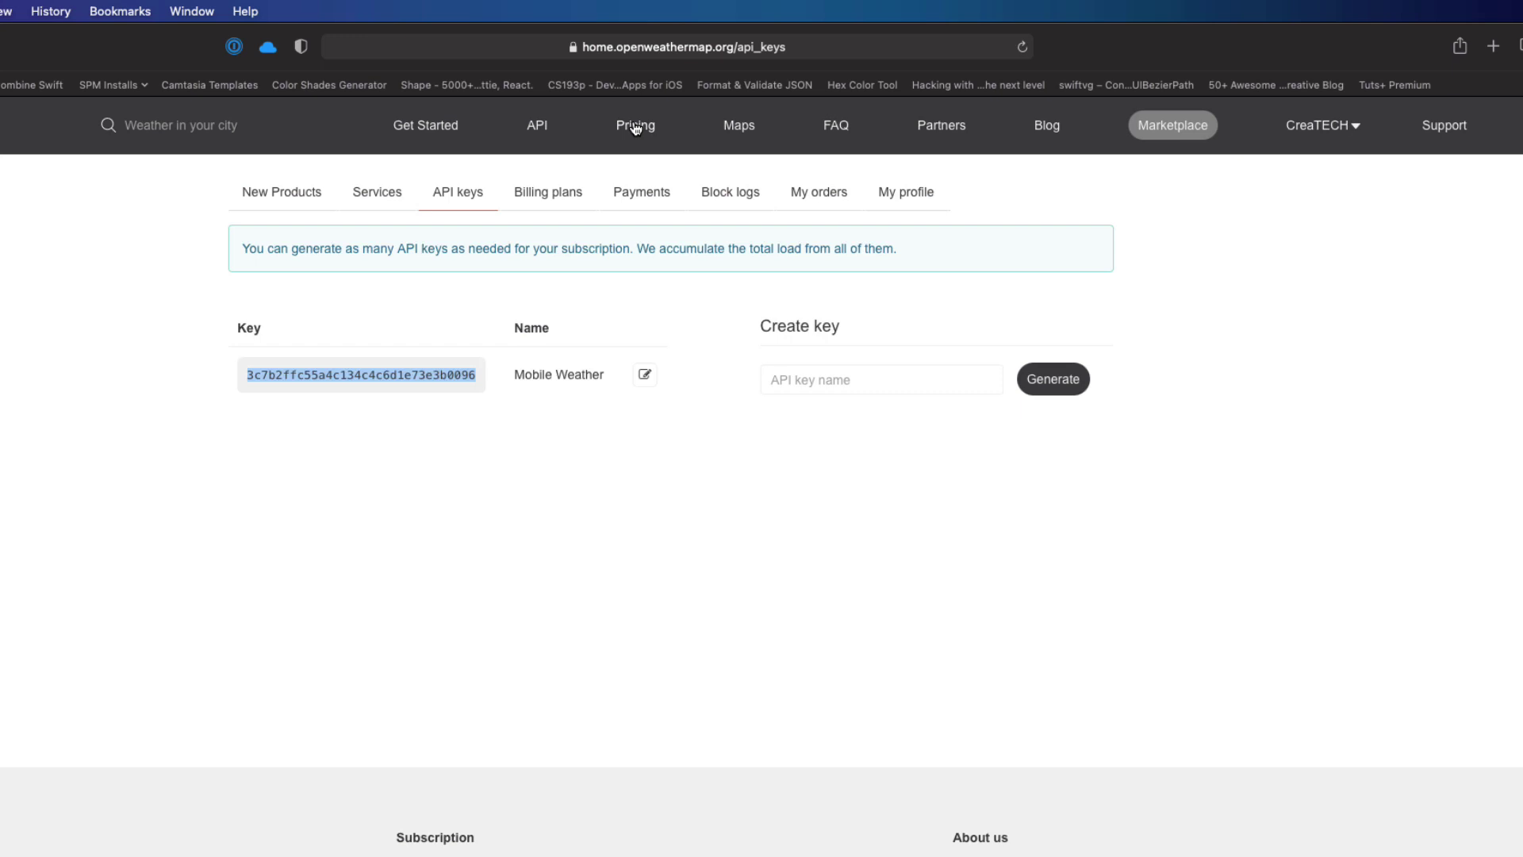
Open the One Call API docs from the Pricing footnote in a new tab and scroll to the API call format.
left_click(635, 127)
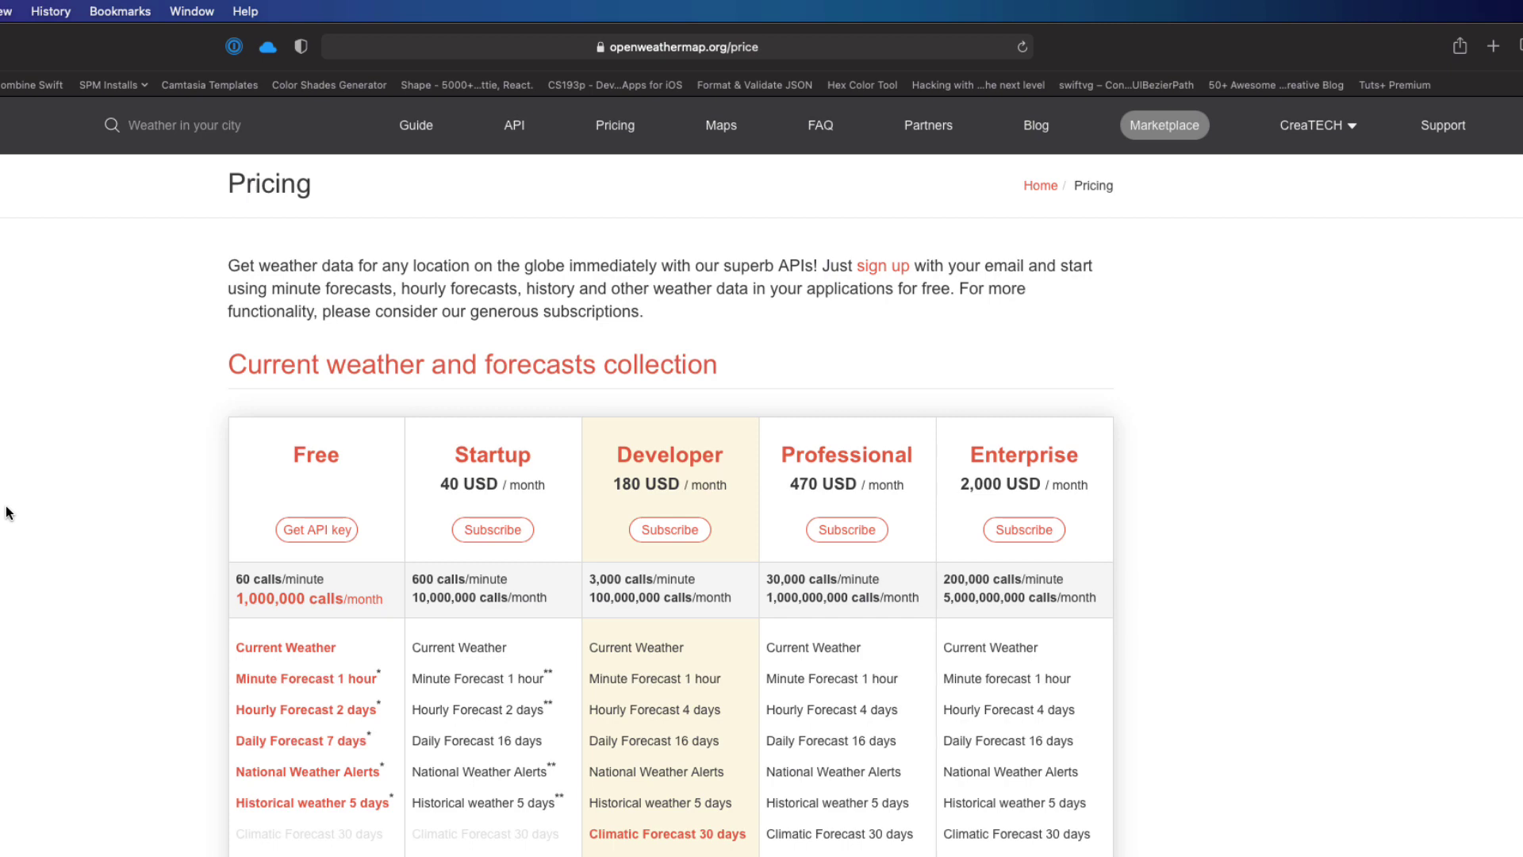
scroll(8, 511, "down", 10)
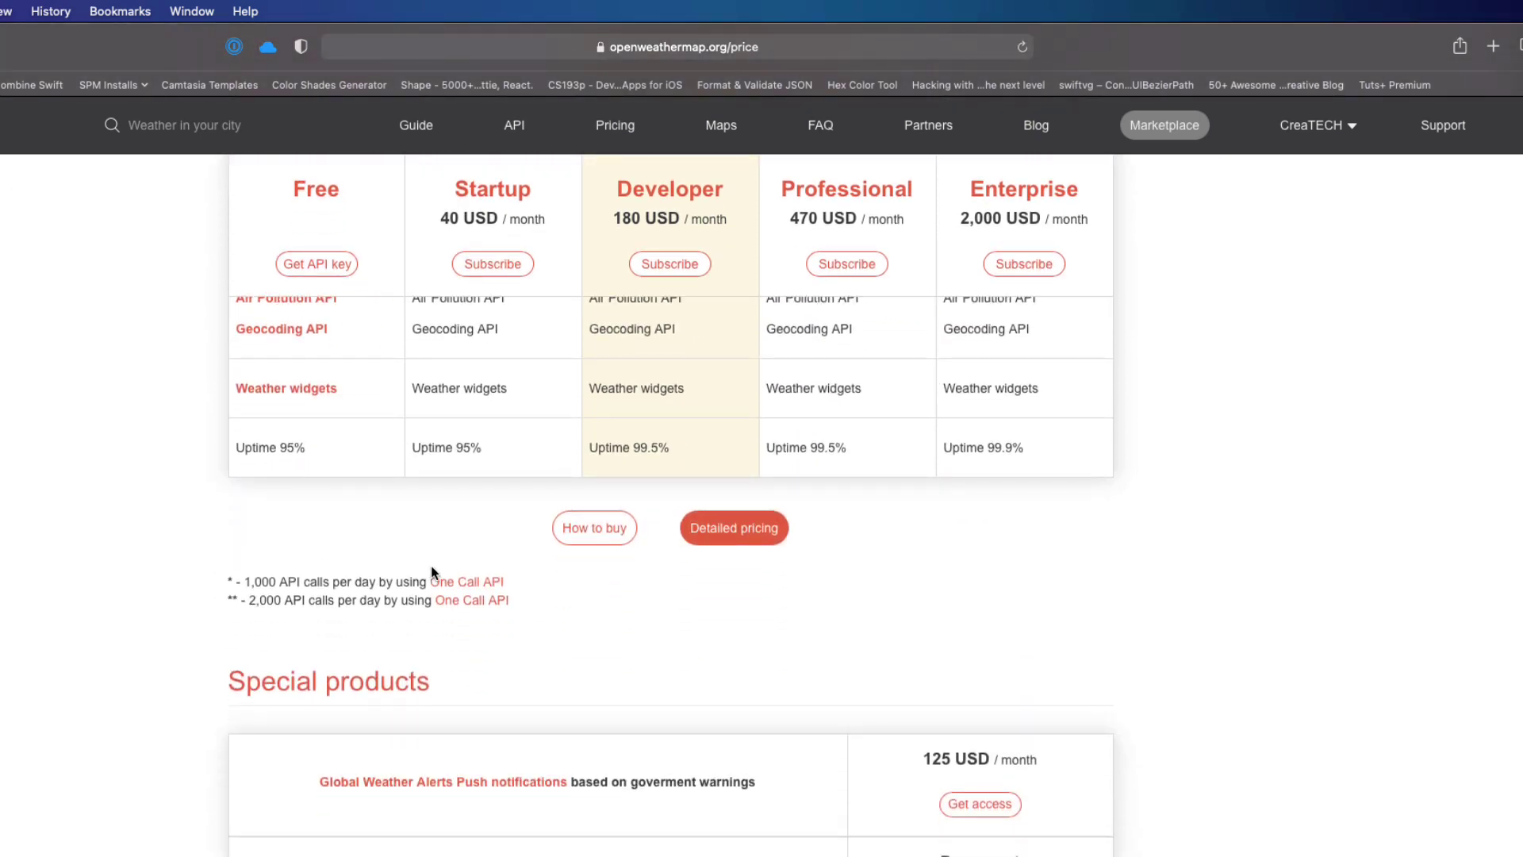
left_click(464, 583)
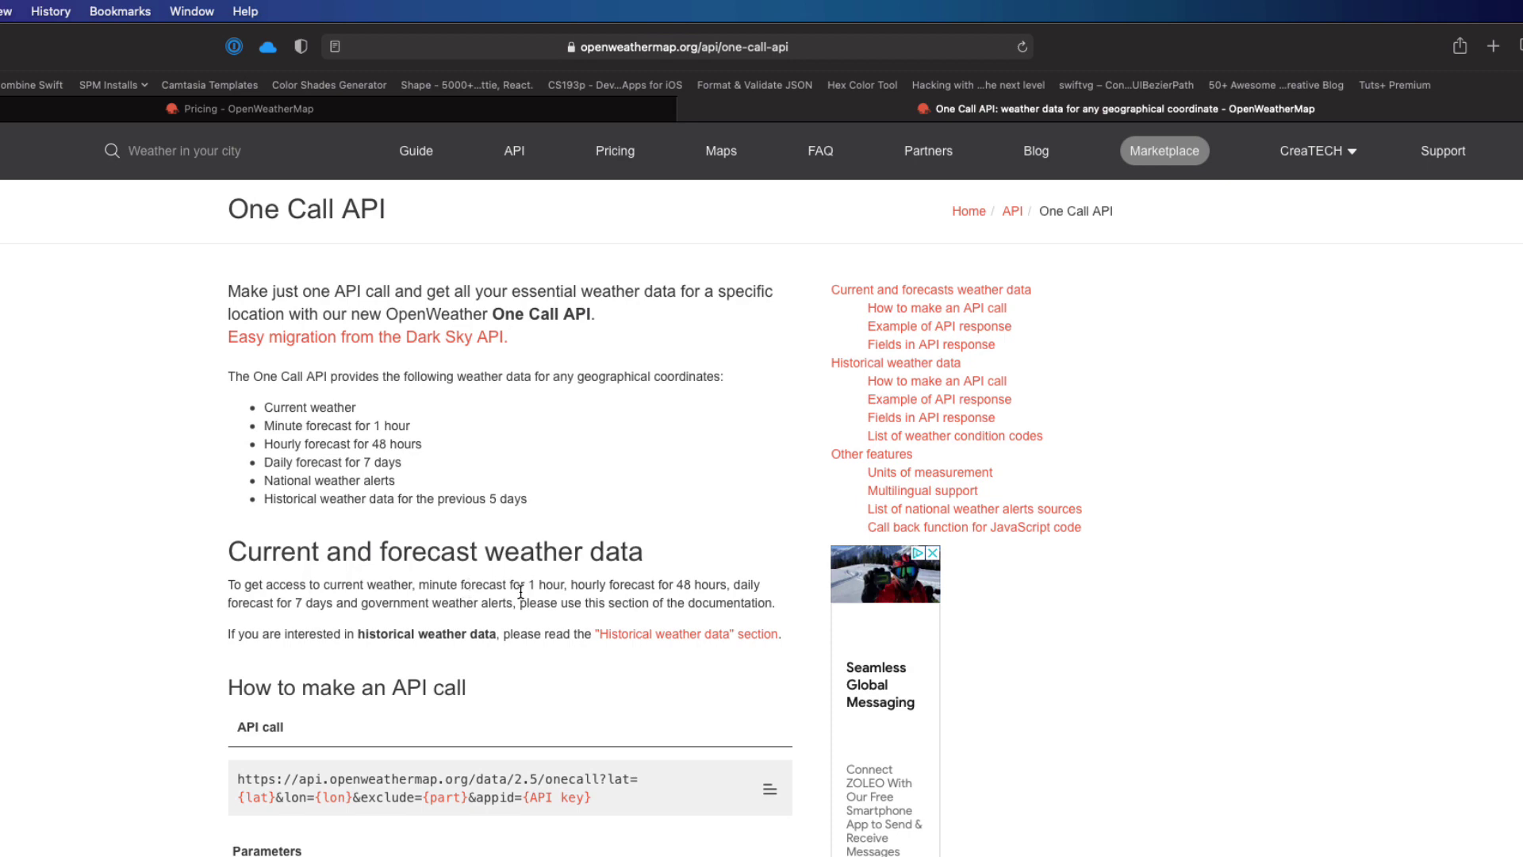
scroll(520, 592, "down", 10)
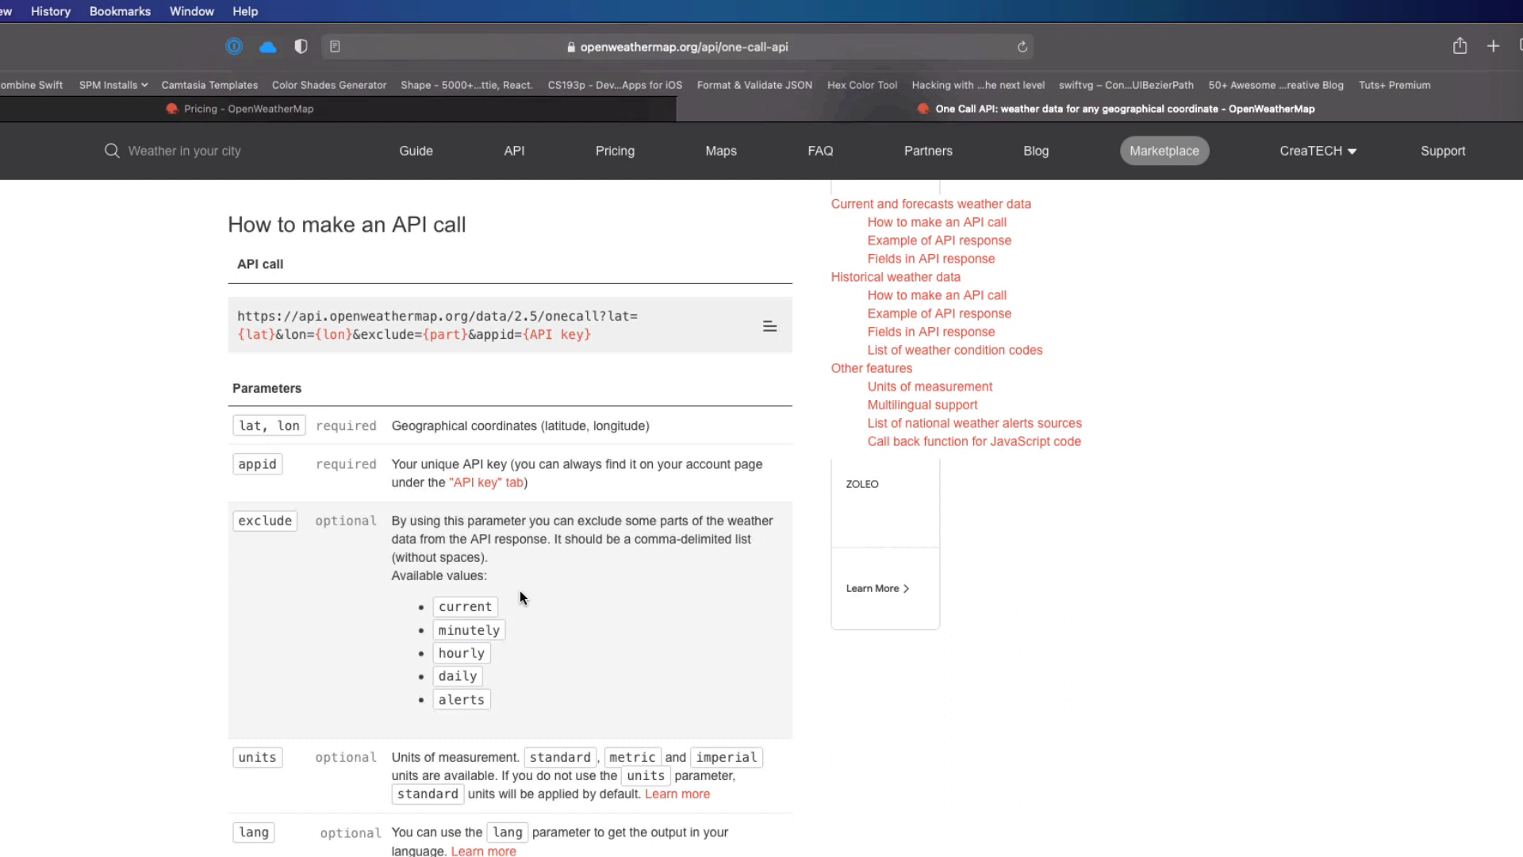
scroll(520, 591, "up", 1)
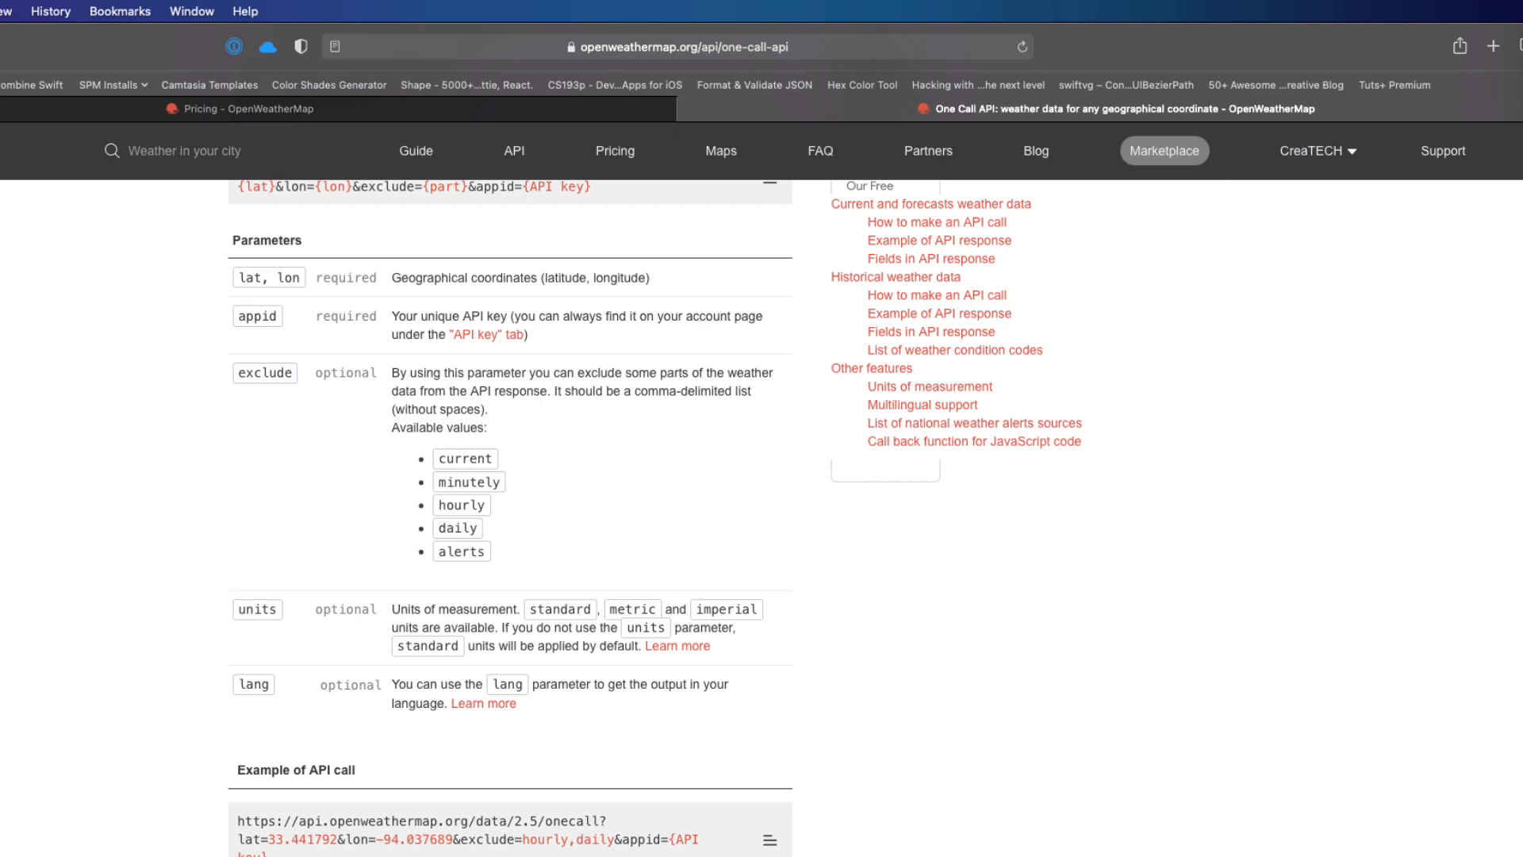
Search Apple Maps for Vancouver and copy its coordinates from the place card's ••• menu.
key("super+Tab")
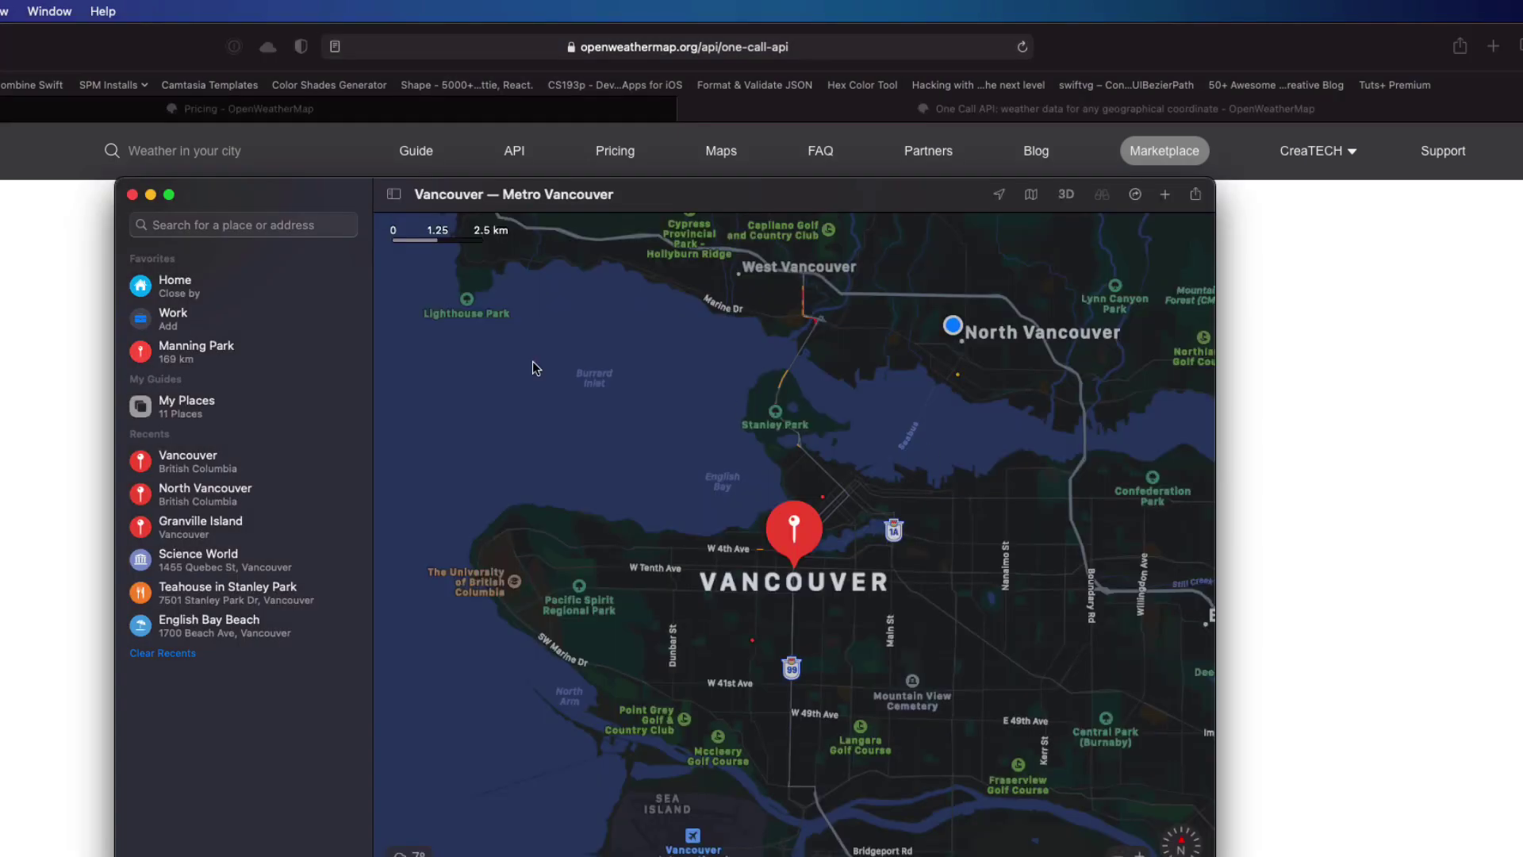
left_click(246, 225)
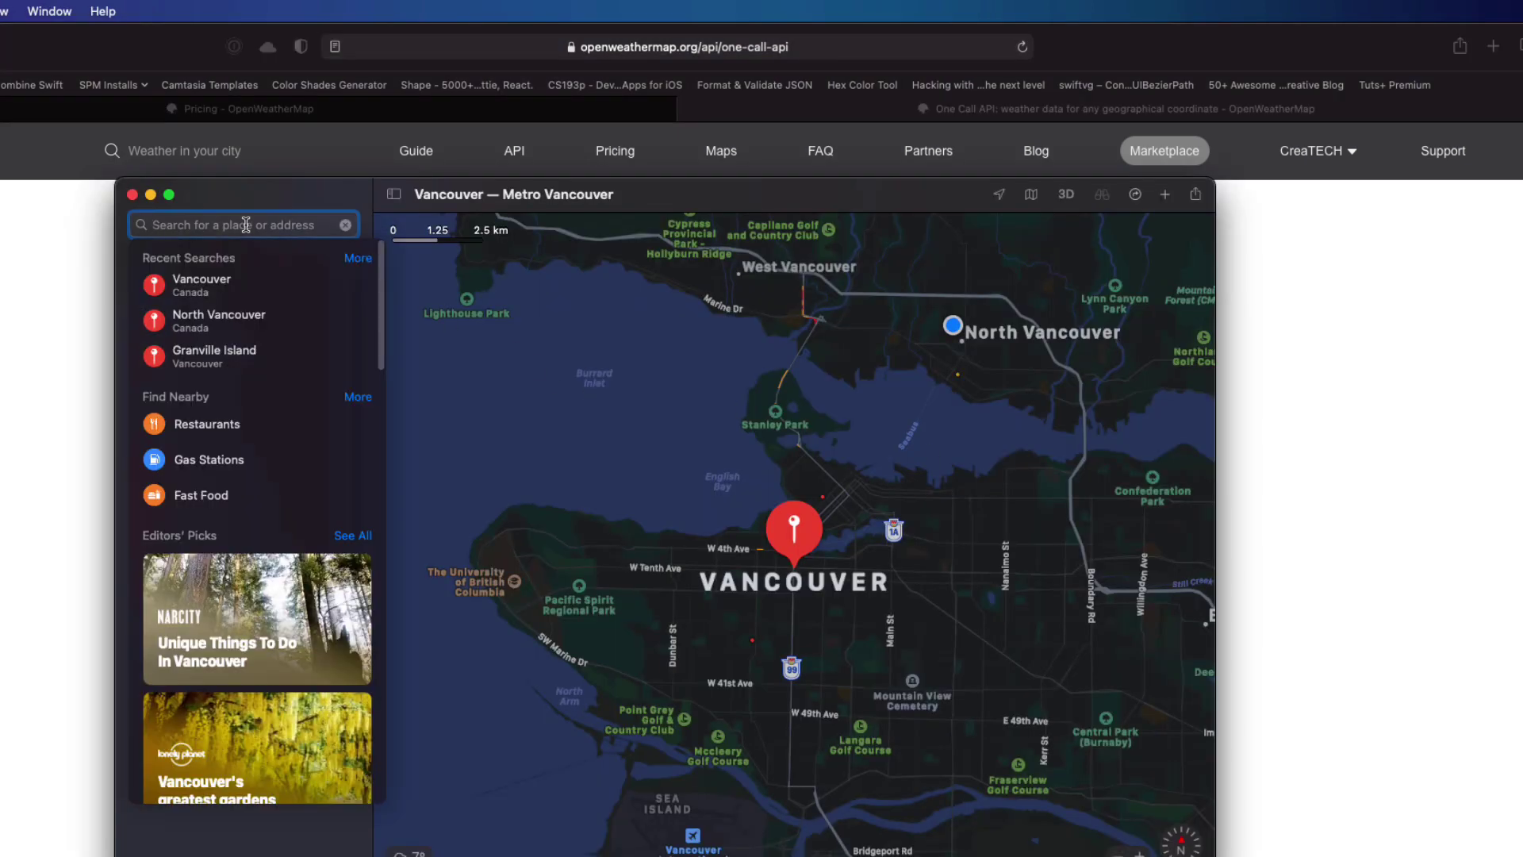
type("Vancouver")
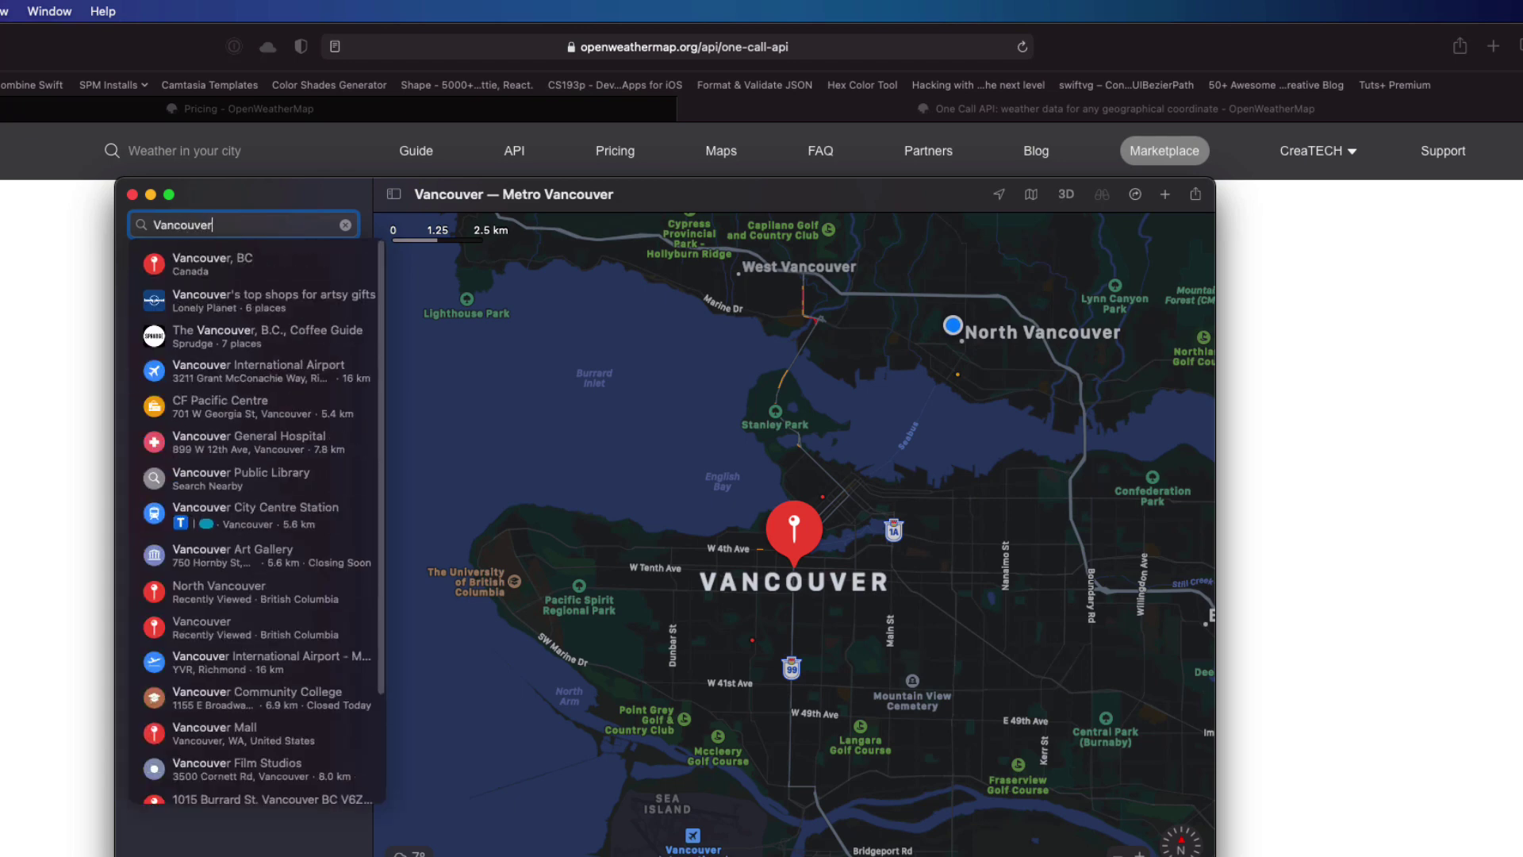
key("Return")
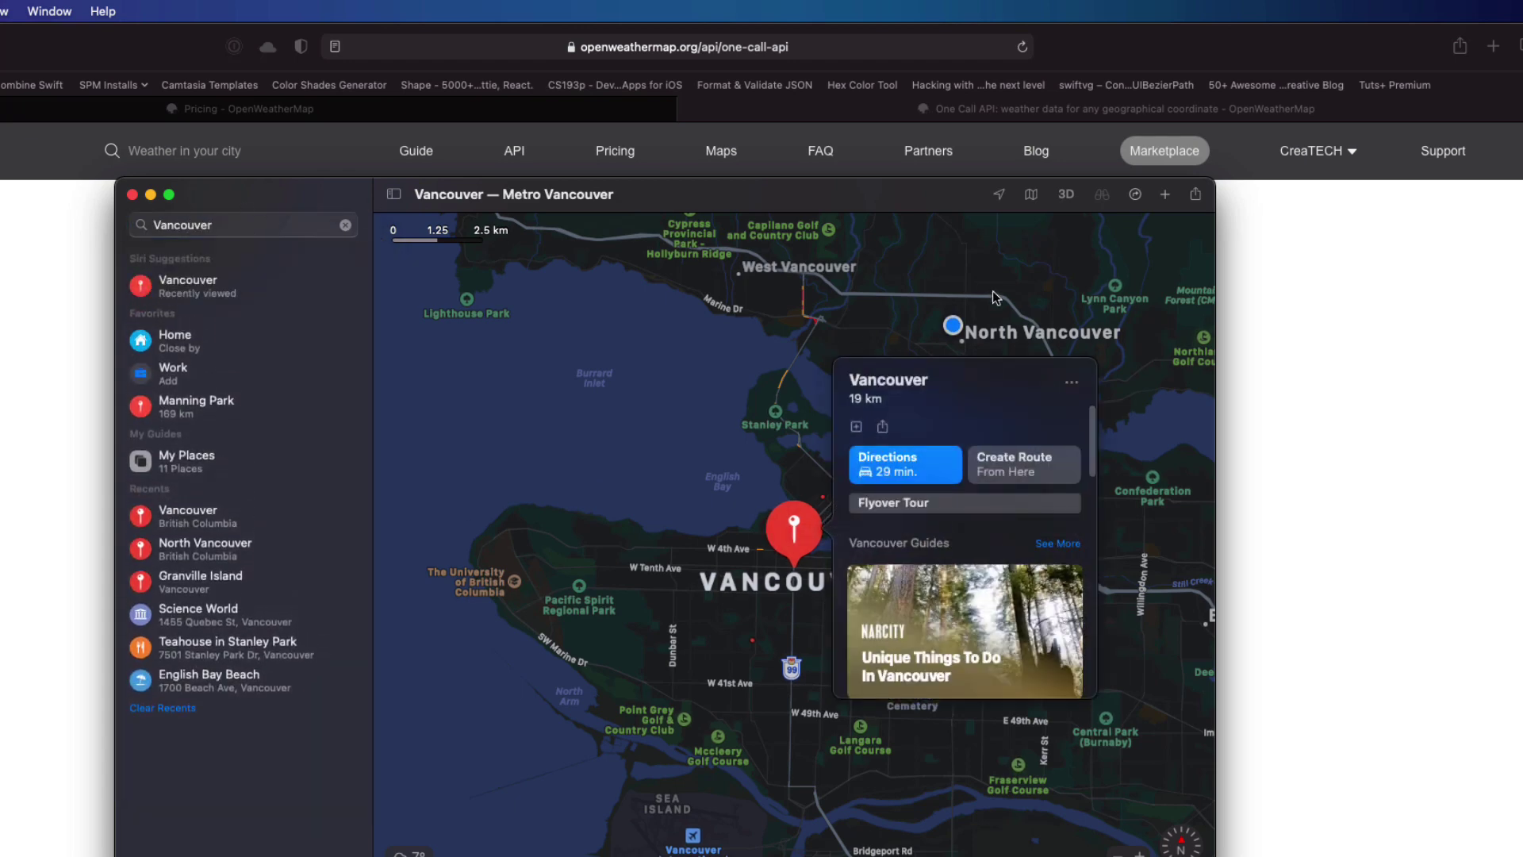
left_click(1071, 382)
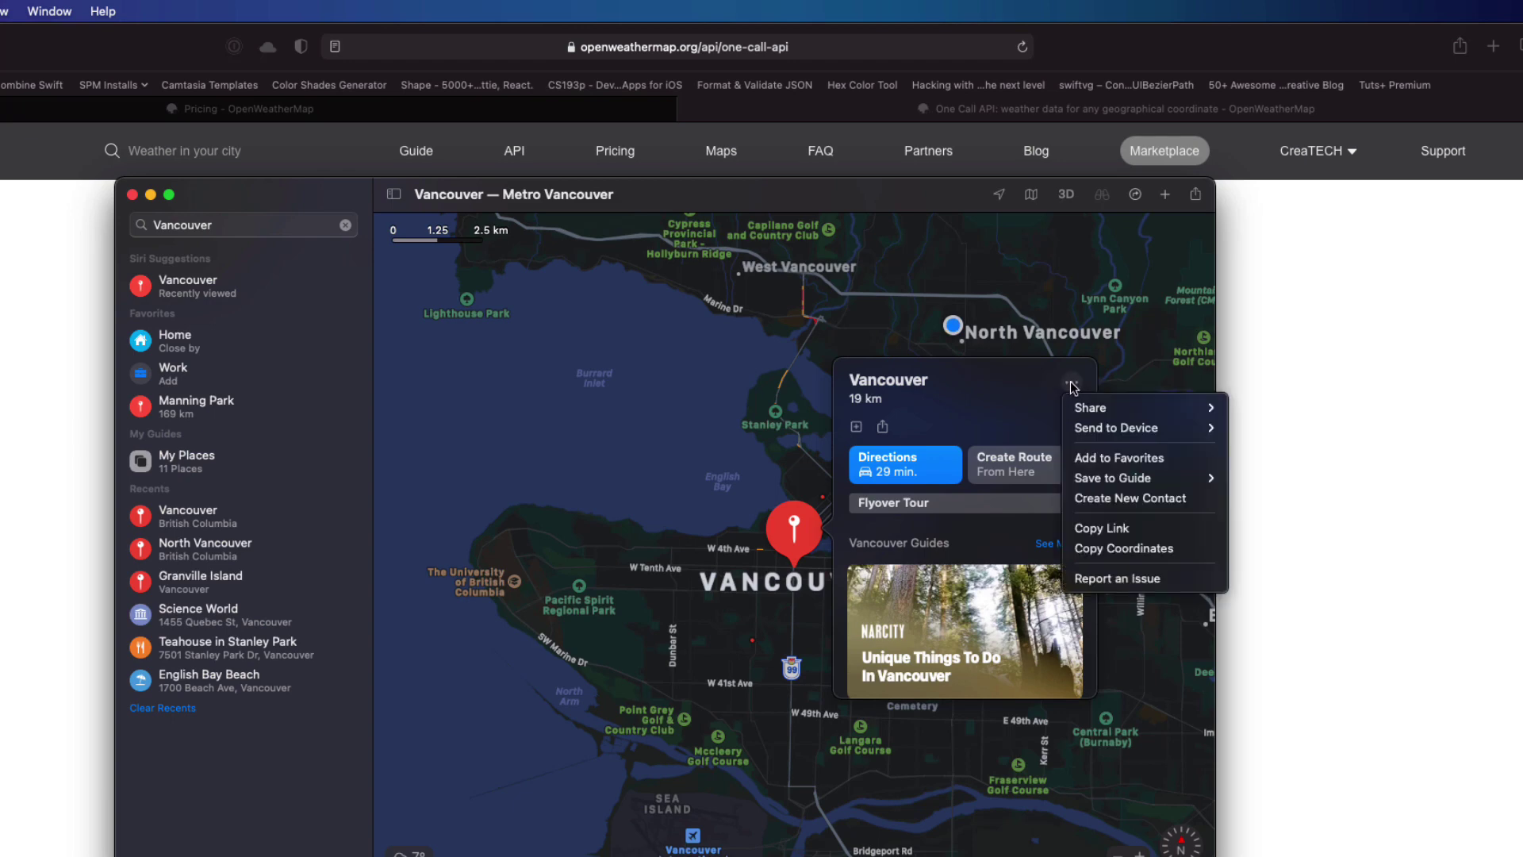
left_click(1162, 549)
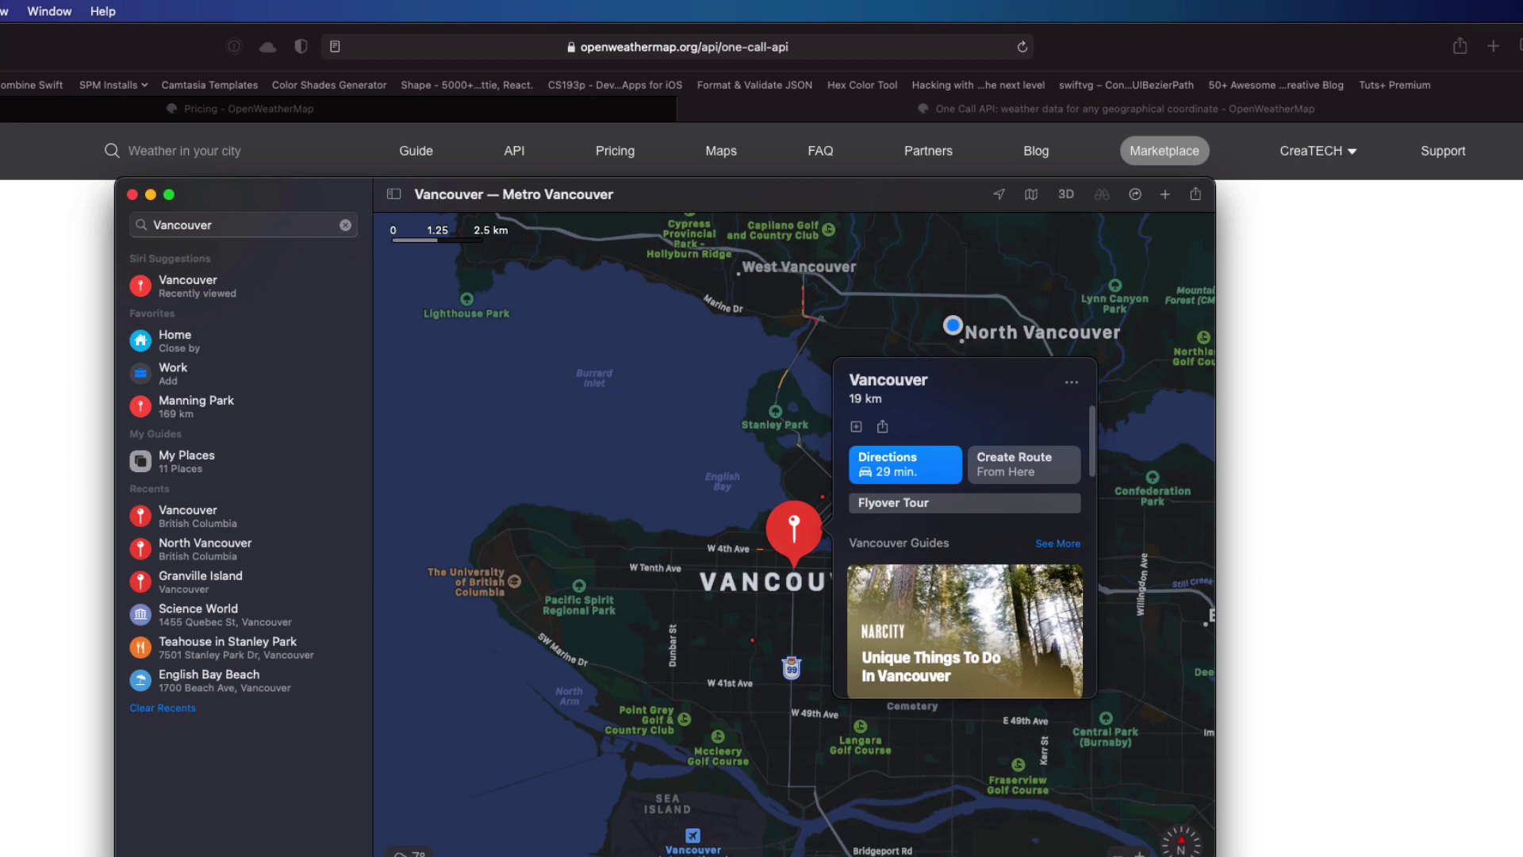
Paste Vancouver's coordinates 49.263625, -123.138589 on a new line below the API key in TextEdit.
key("super+Tab")
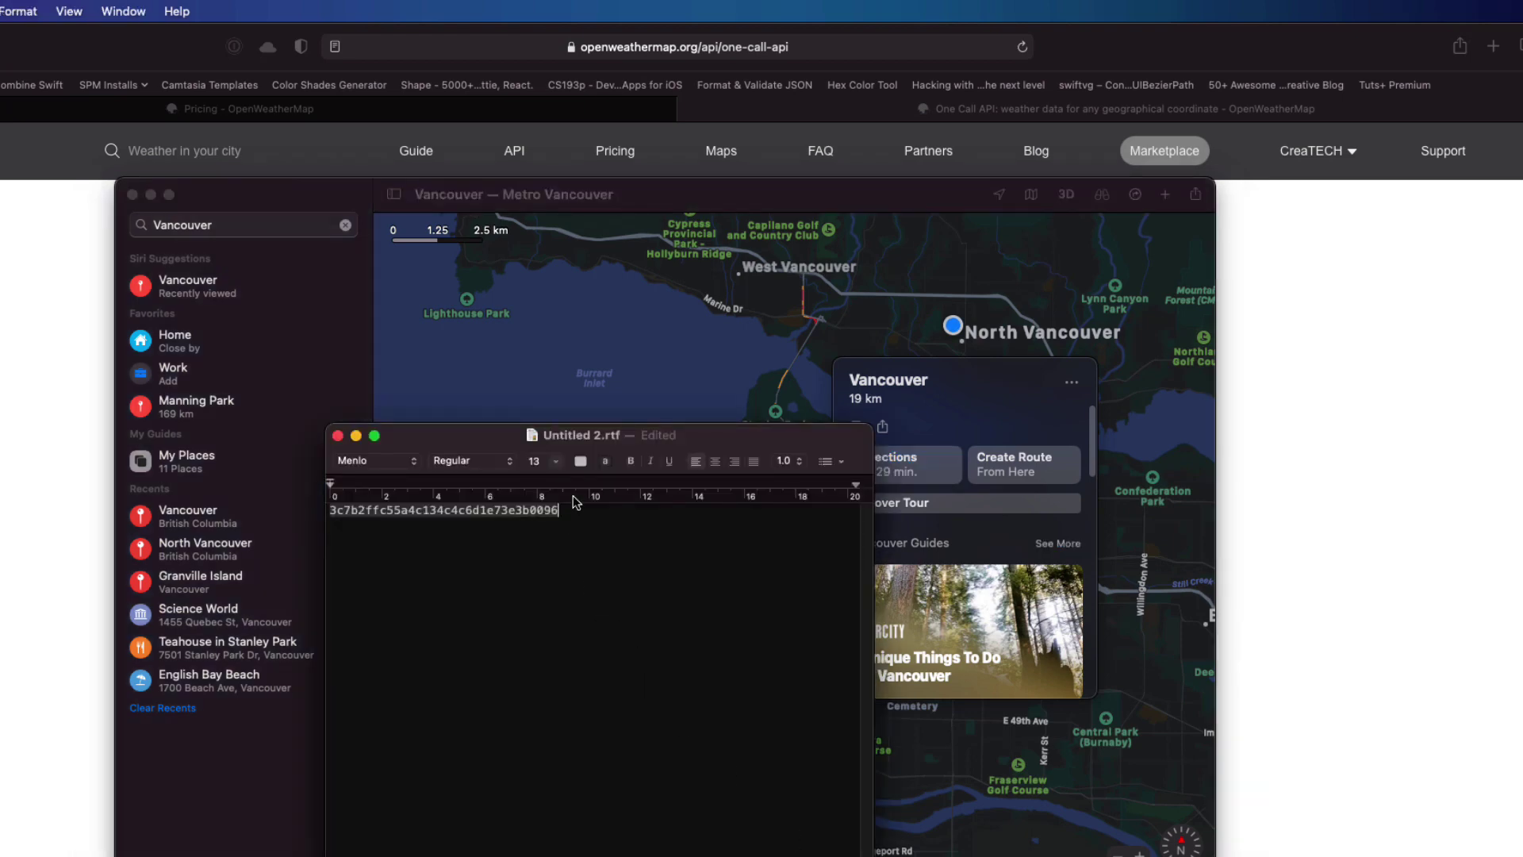
key("Return")
key("Return")
key("super+v")
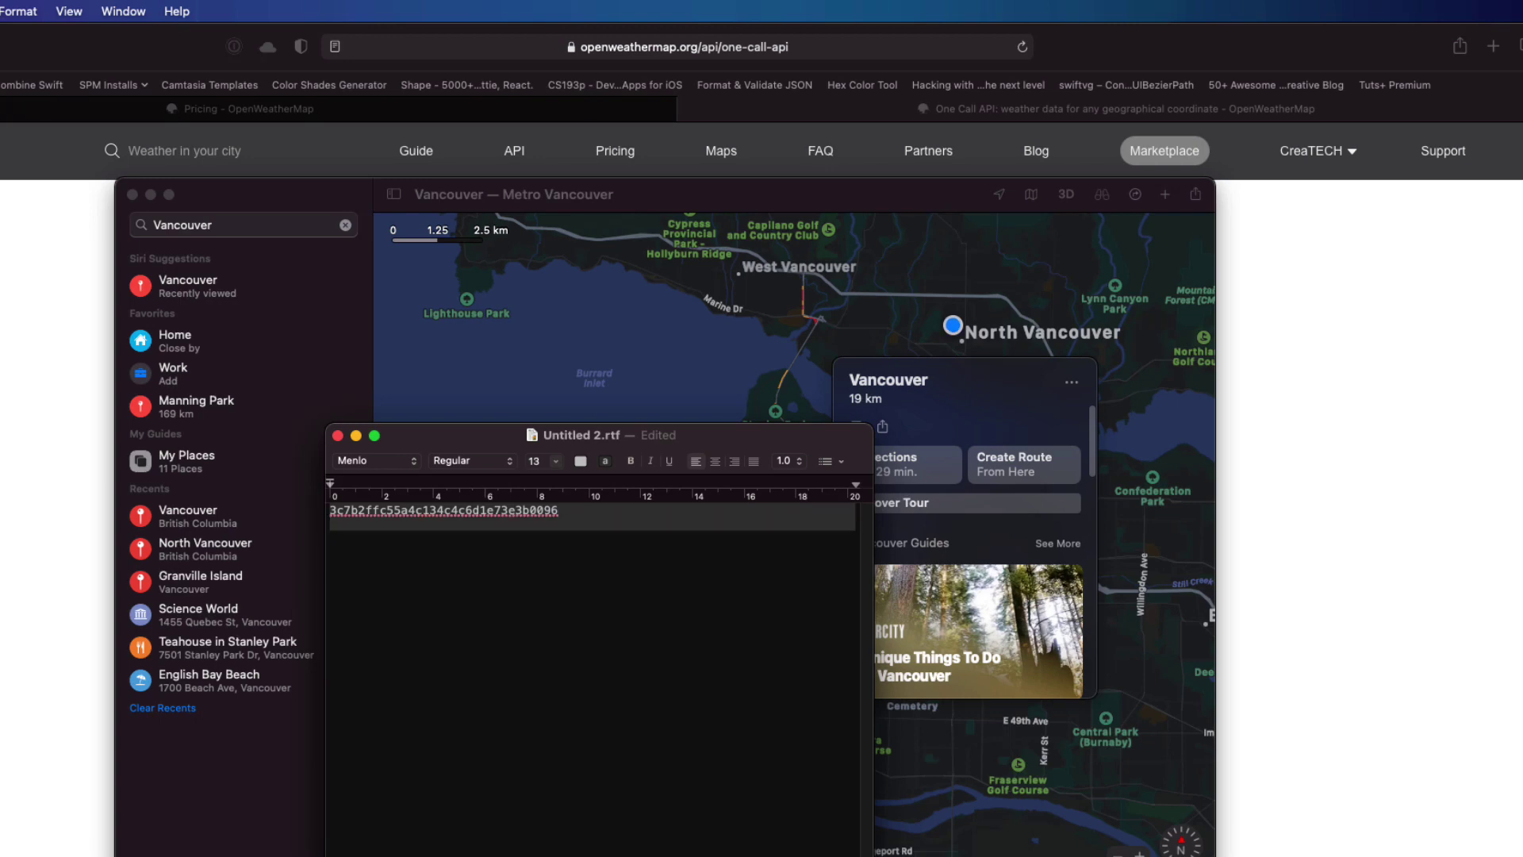
Copy the One Call API call URL template from the docs and paste it below the coordinates.
left_click(1331, 582)
scroll(805, 323, "down", 5)
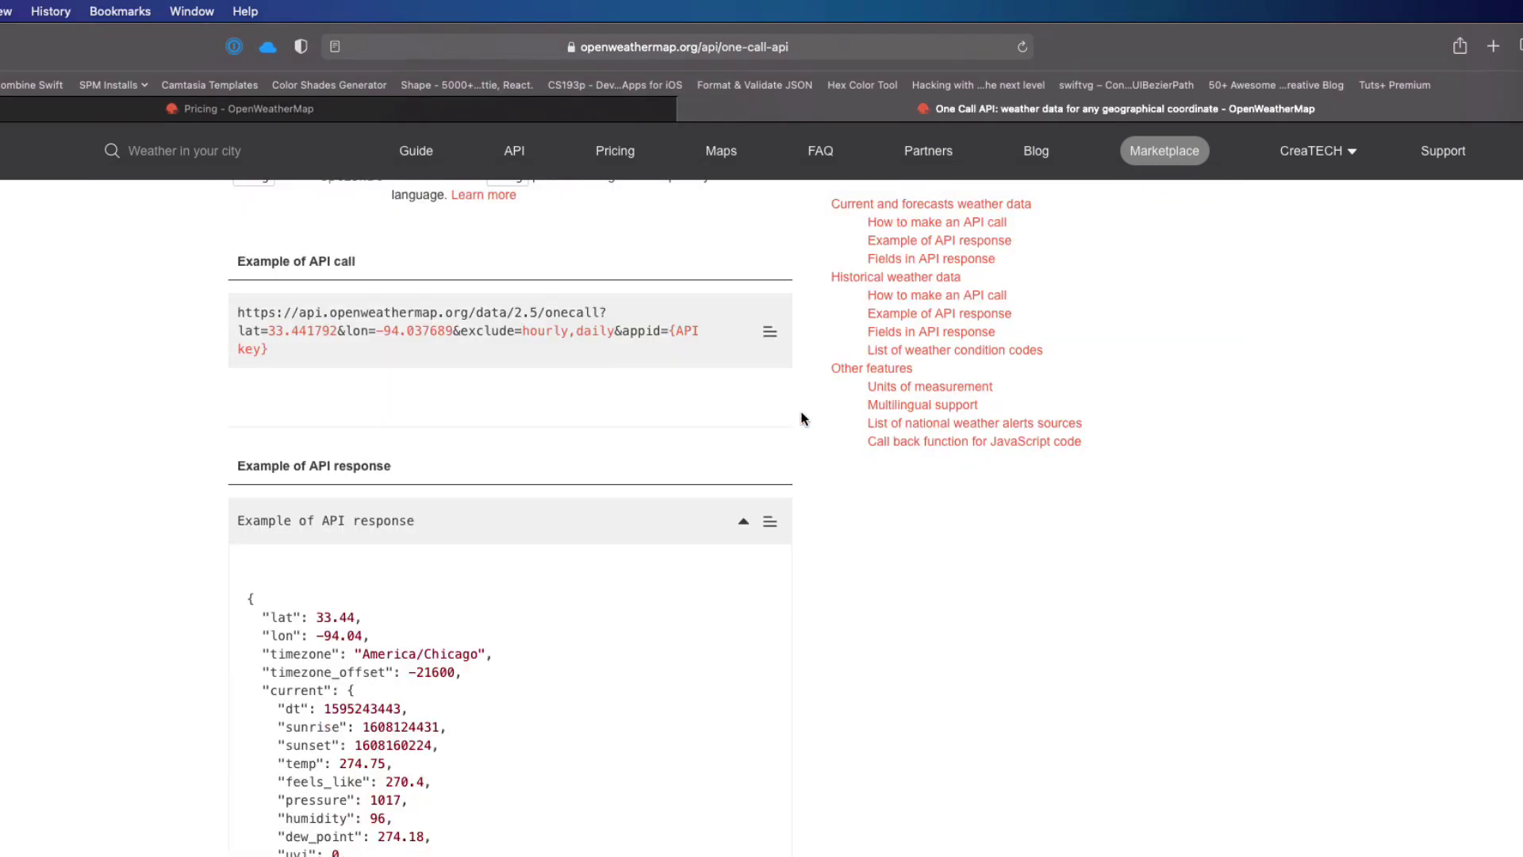
scroll(802, 415, "up", 10)
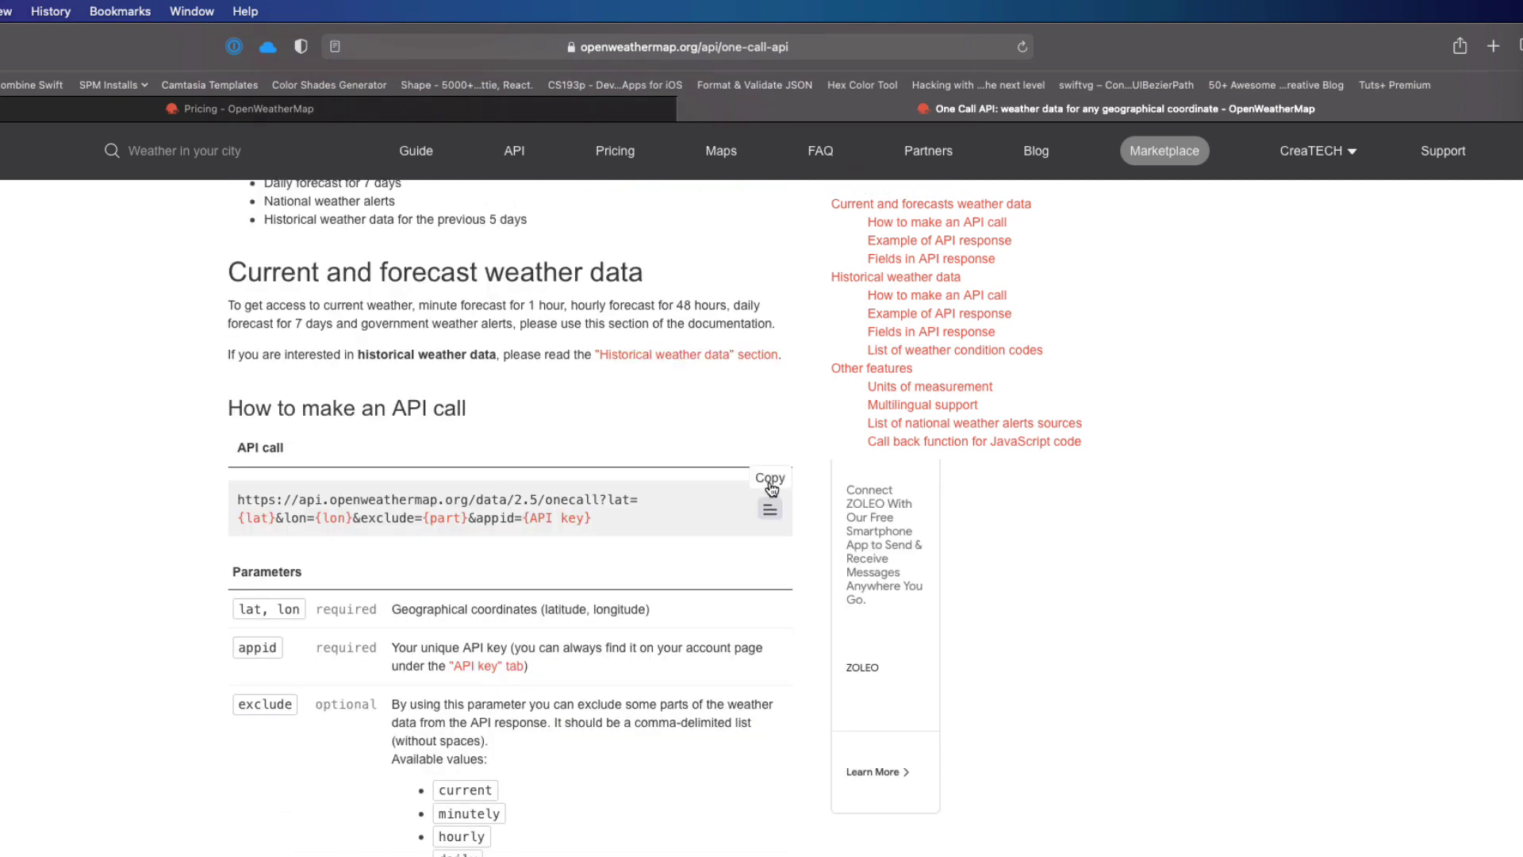
left_click(769, 486)
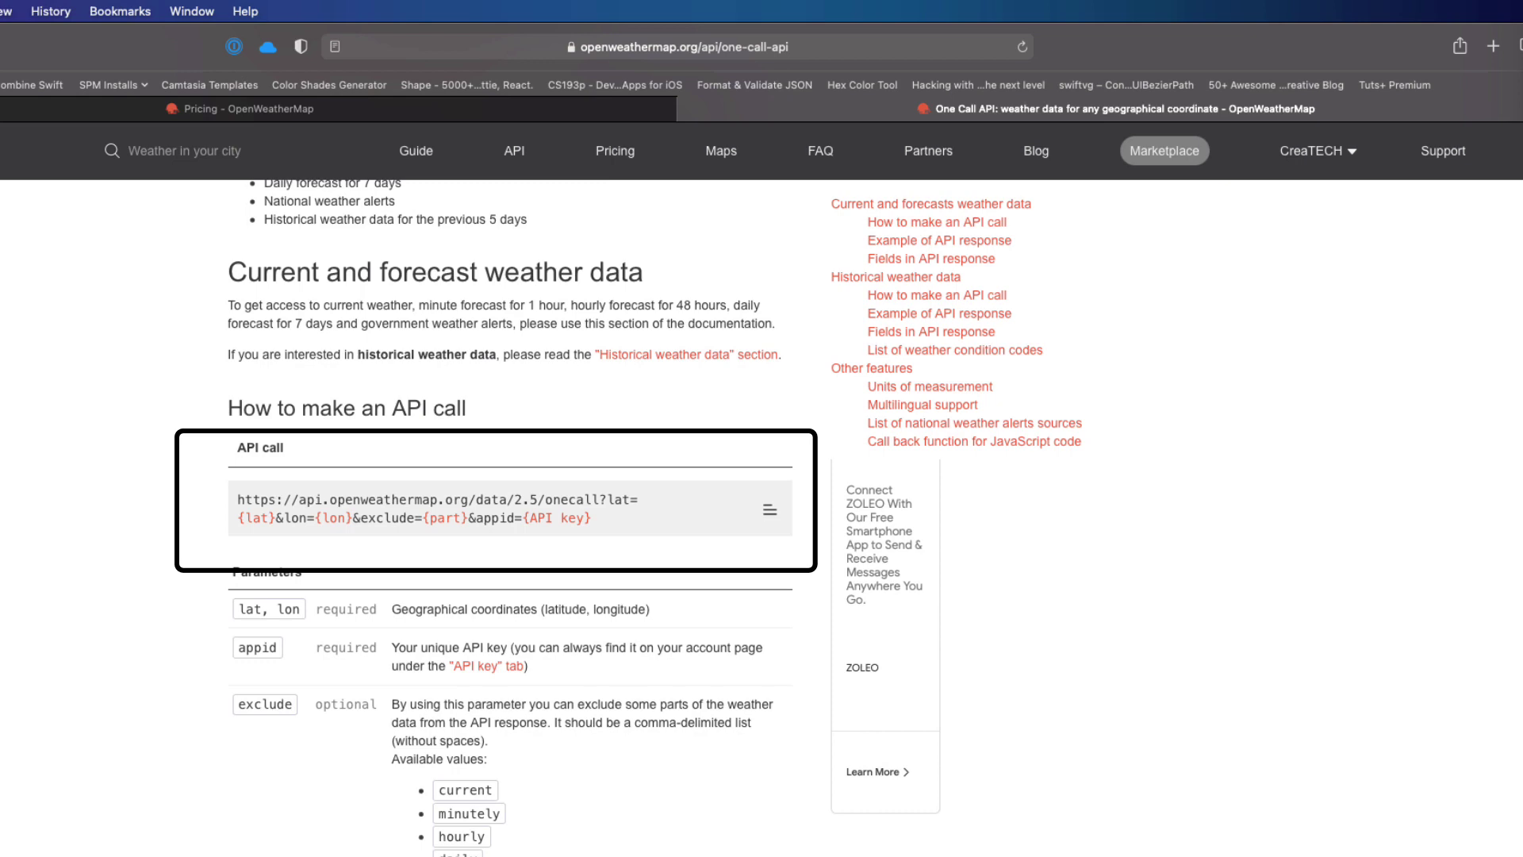
key("super+Tab")
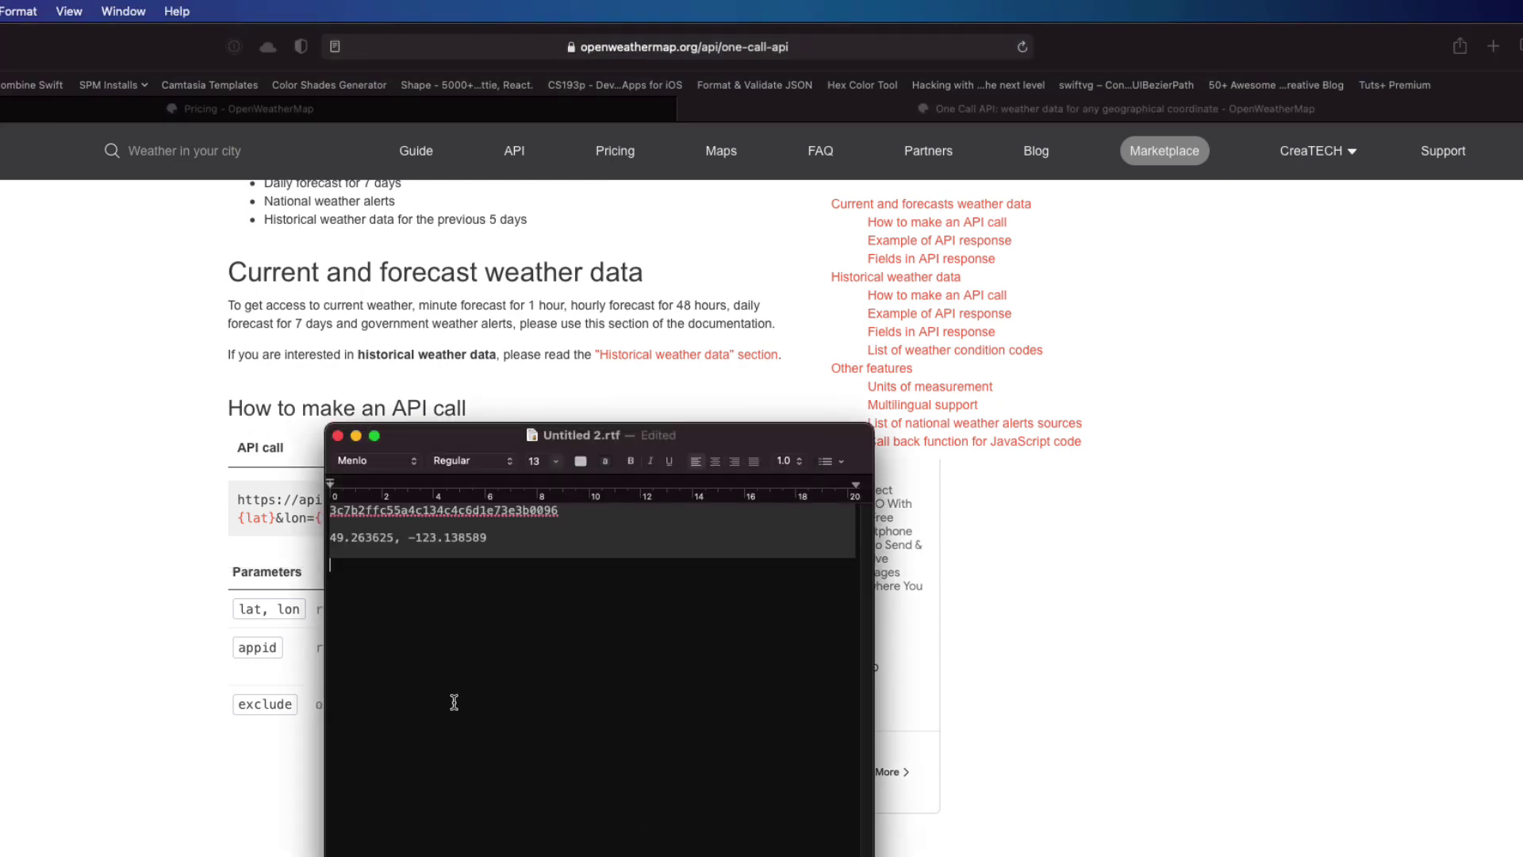
key("super+v")
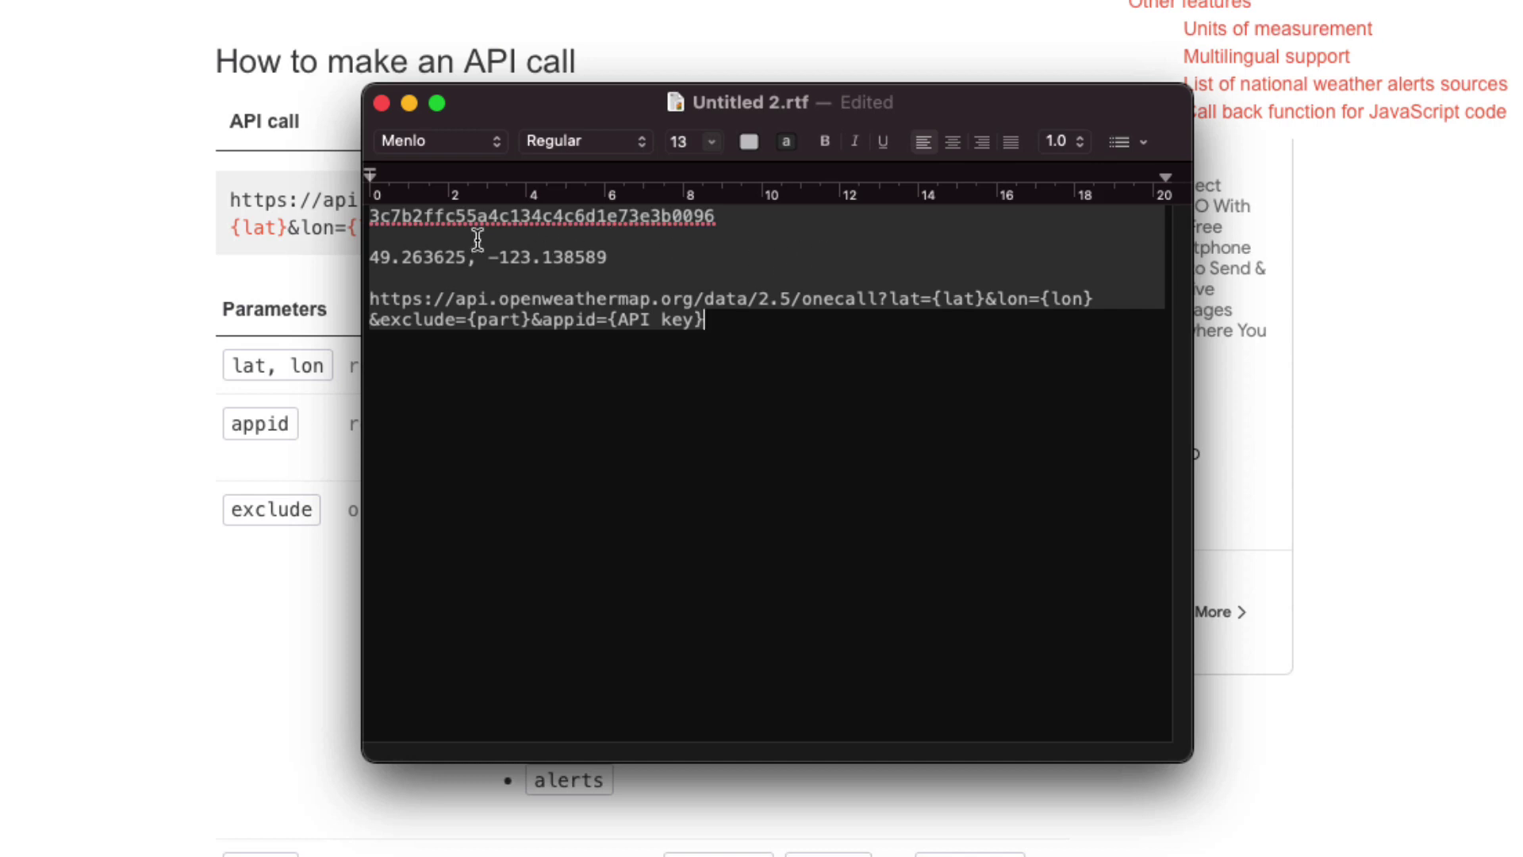
Replace {lat} and {lon} in the URL with 49.263625 and -123.138589.
double_click(455, 258)
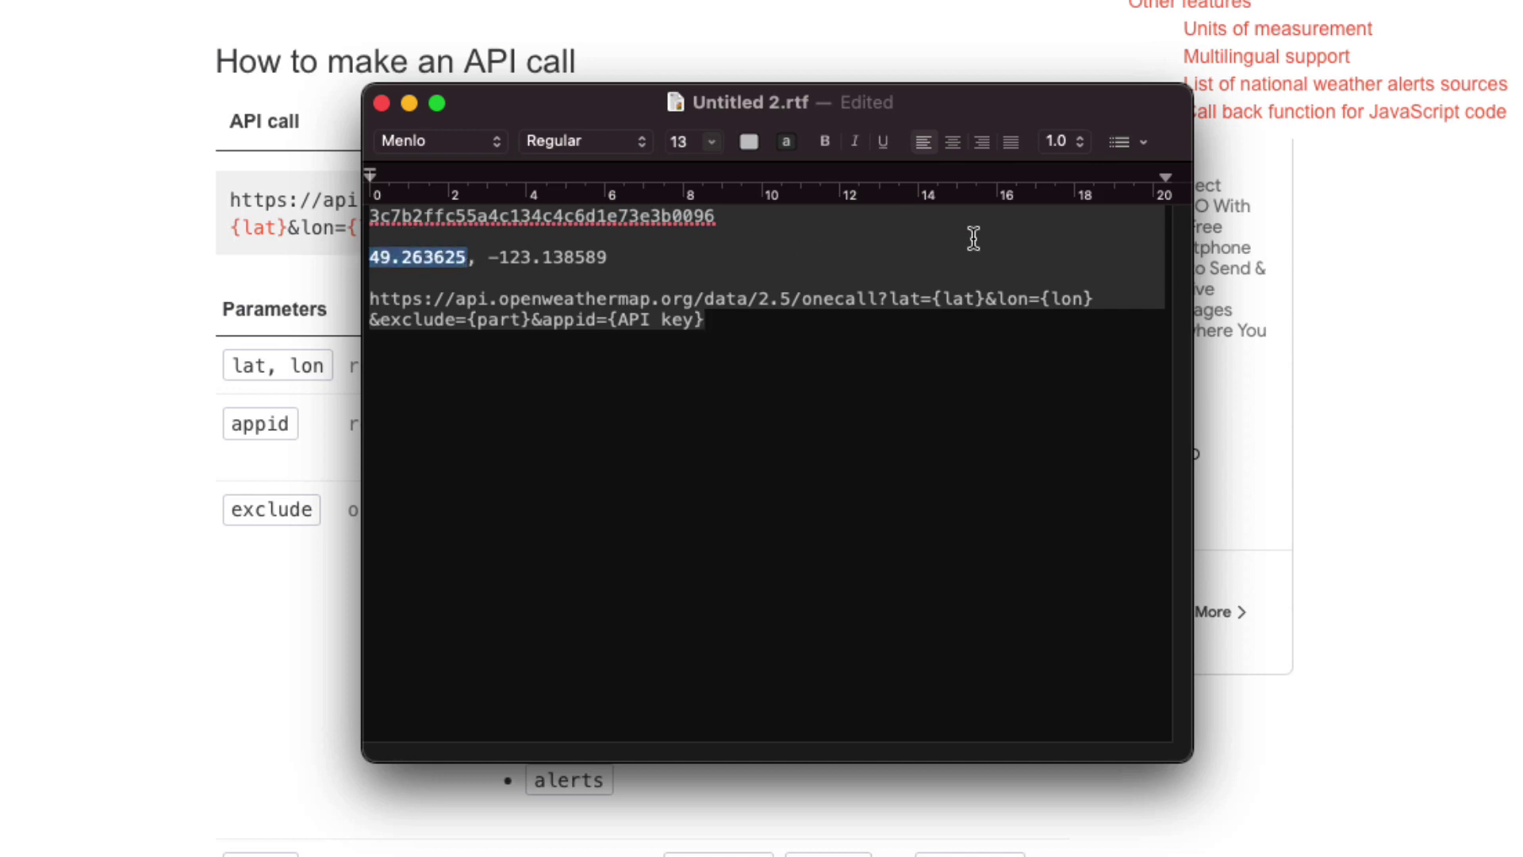
left_click_drag(985, 300, 939, 300)
key("super+v")
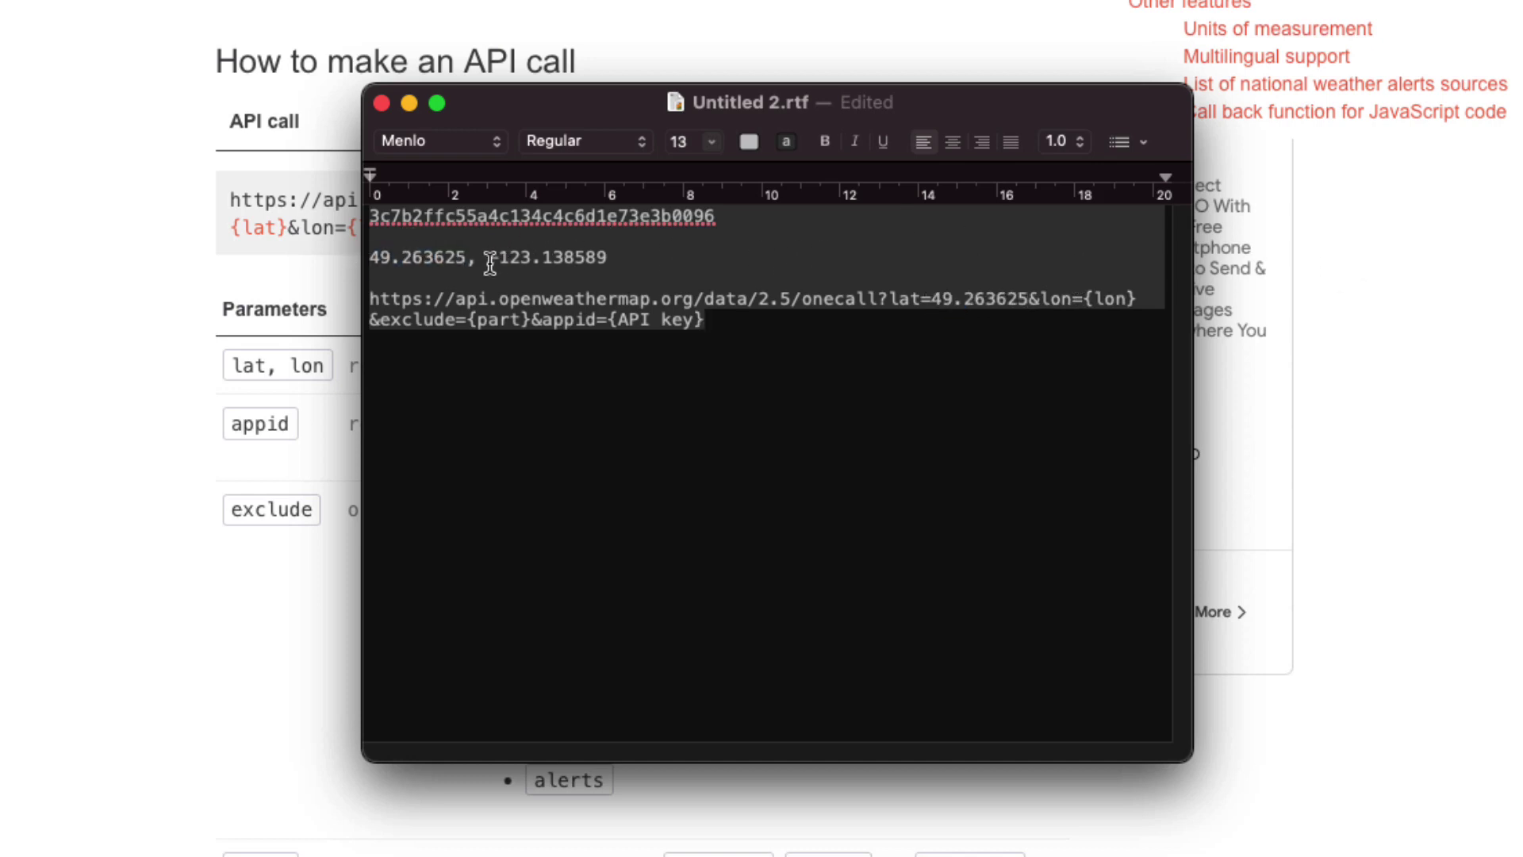
left_click_drag(490, 258, 614, 256)
key("super+c")
left_click_drag(1081, 298, 1136, 298)
key("super+v")
Replace {part} with current,minutely,hourly,alerts and {API key} with the pasted API key.
left_click_drag(781, 318, 840, 317)
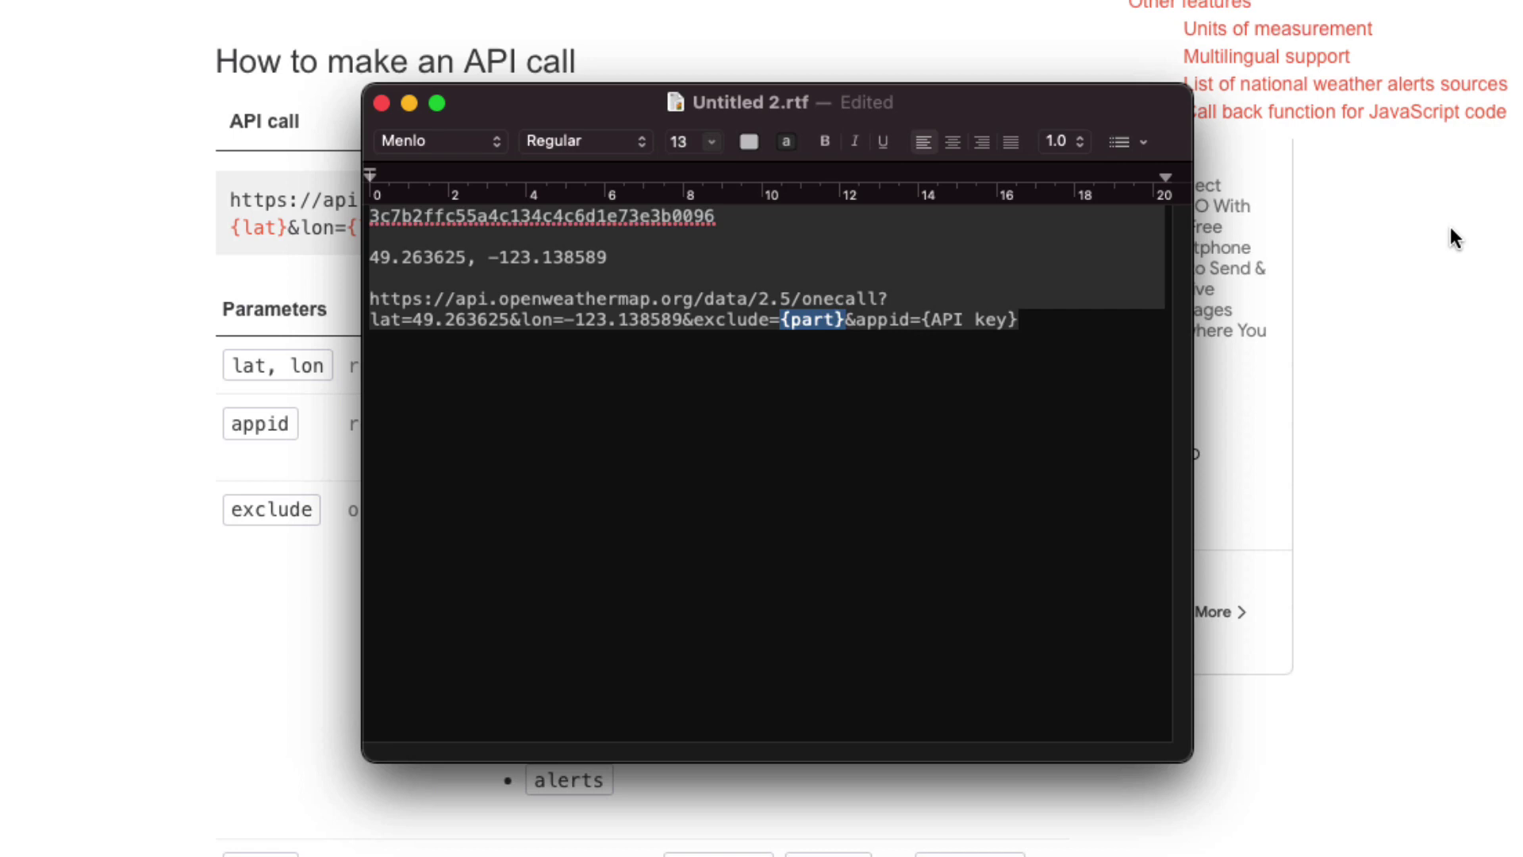
type("current,minutely")
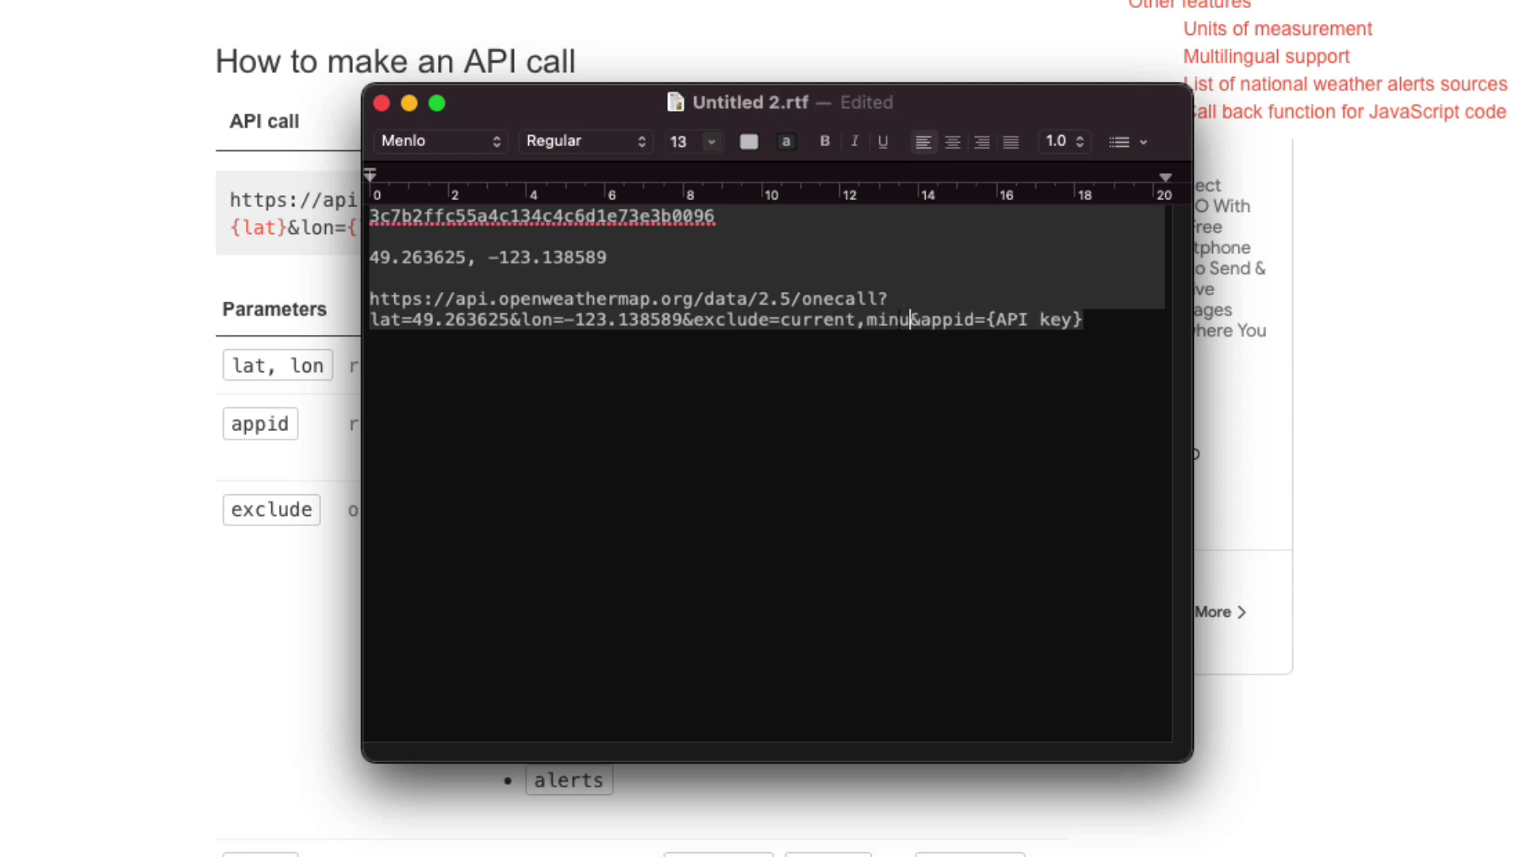
type(",hourly,alert")
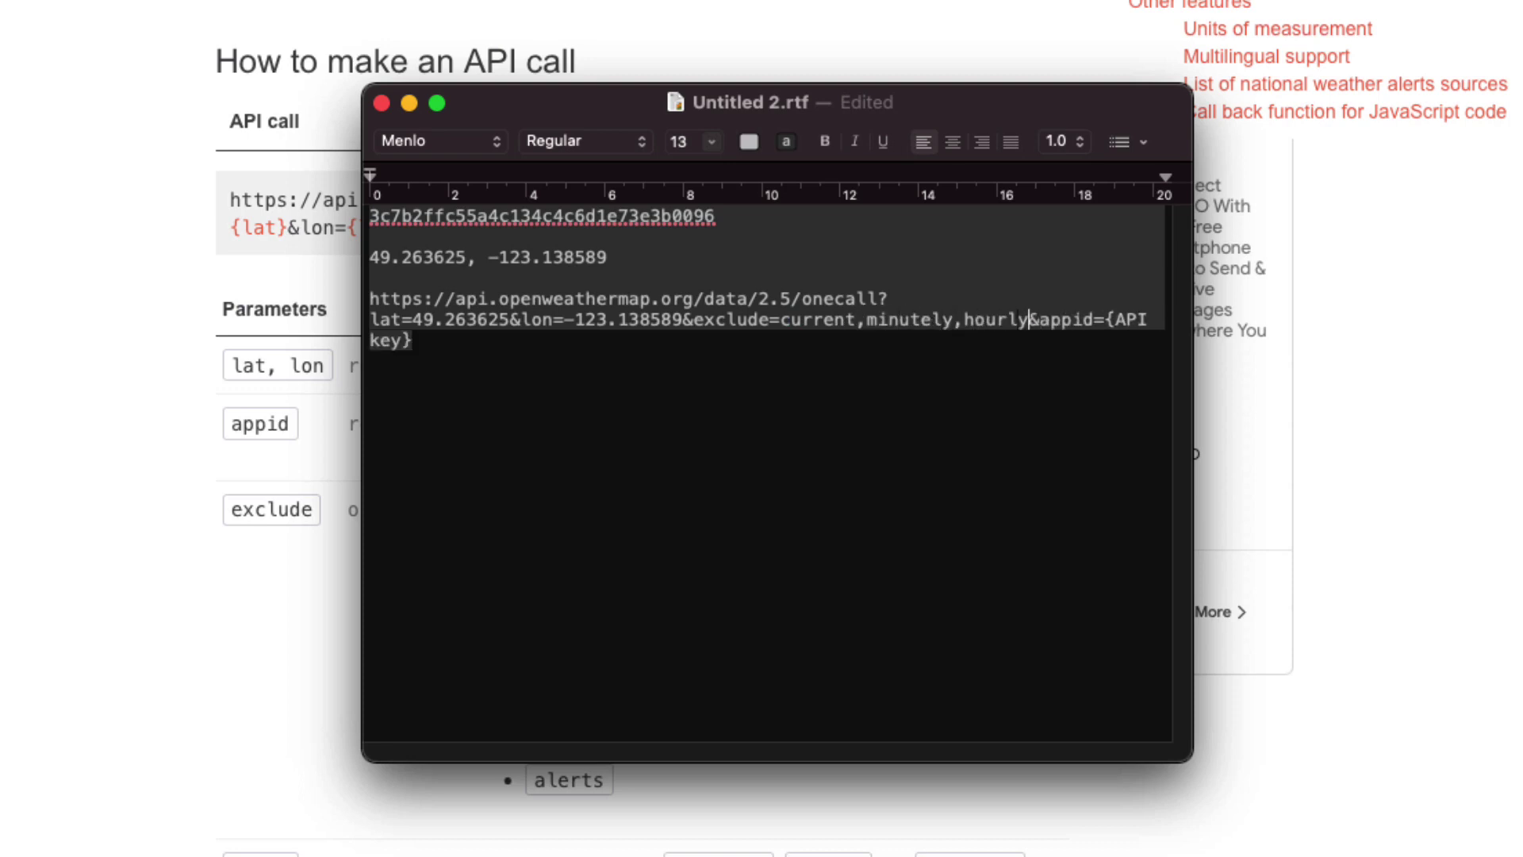
type("s")
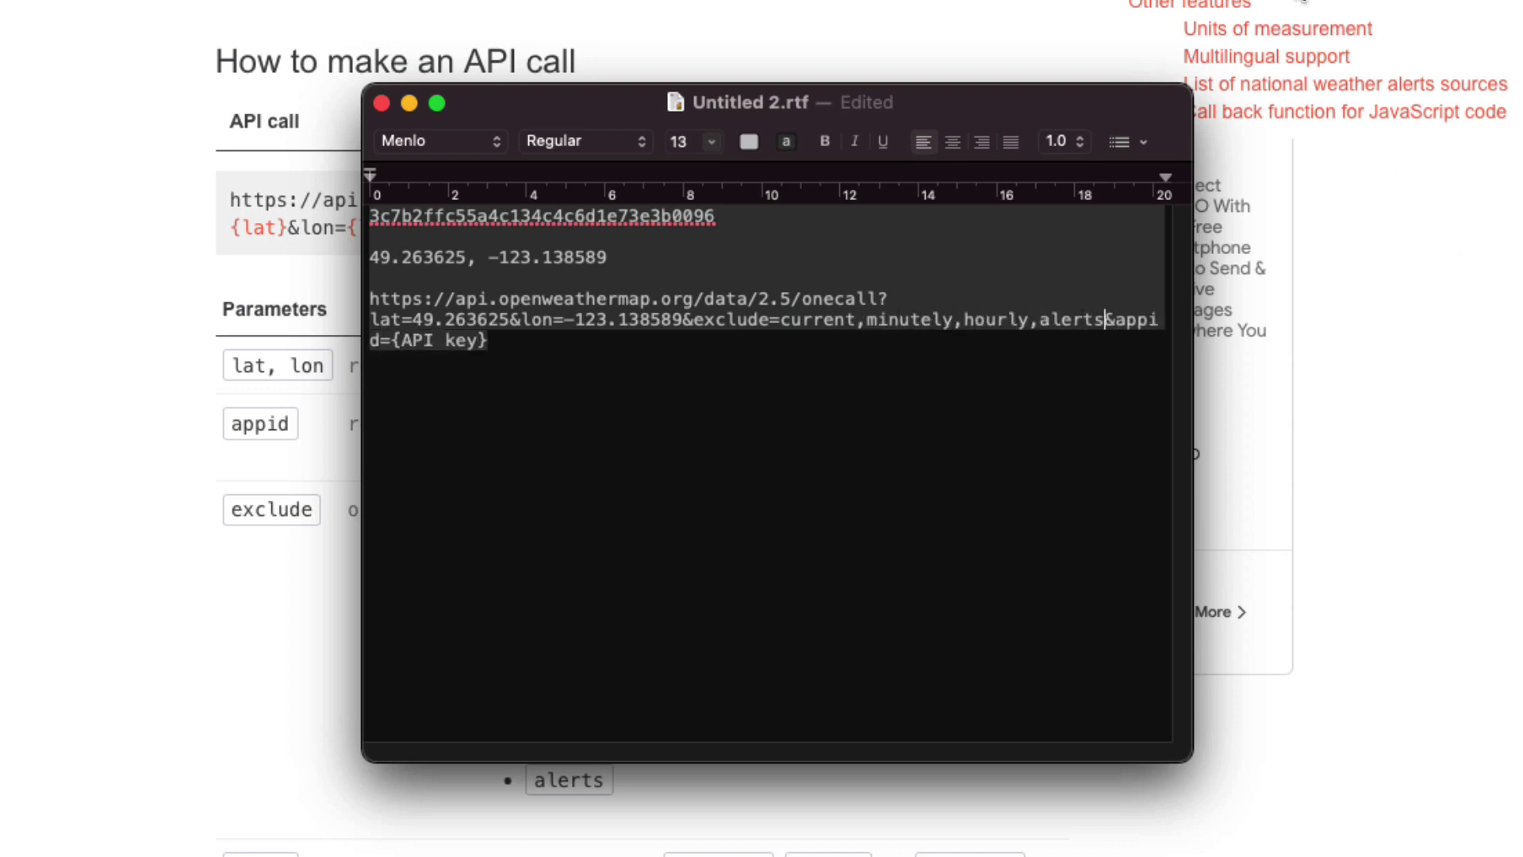
left_click_drag(722, 218, 369, 217)
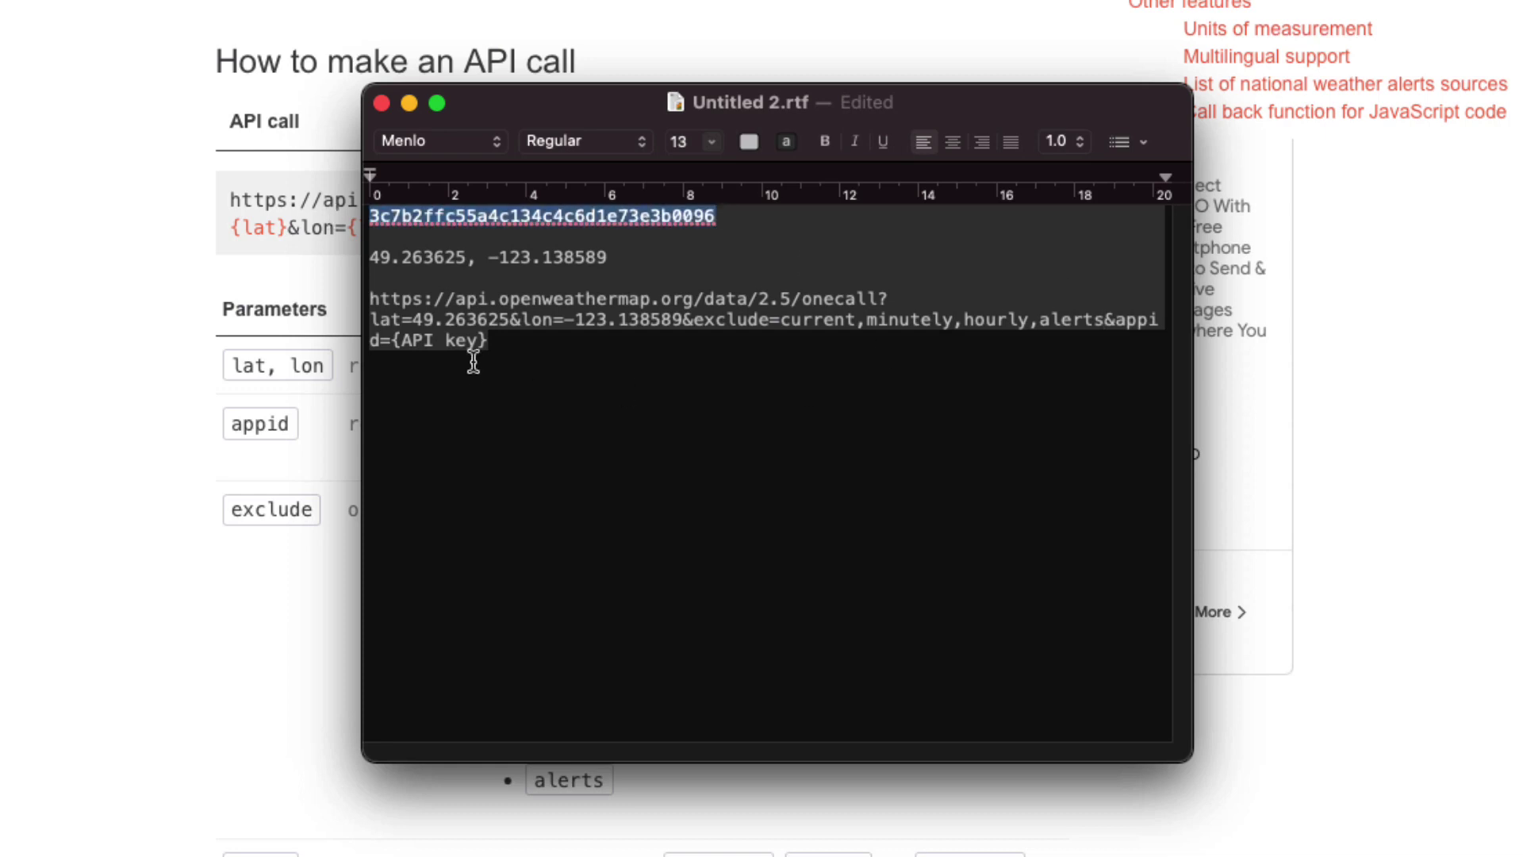
left_click_drag(391, 341, 501, 339)
key("super+v")
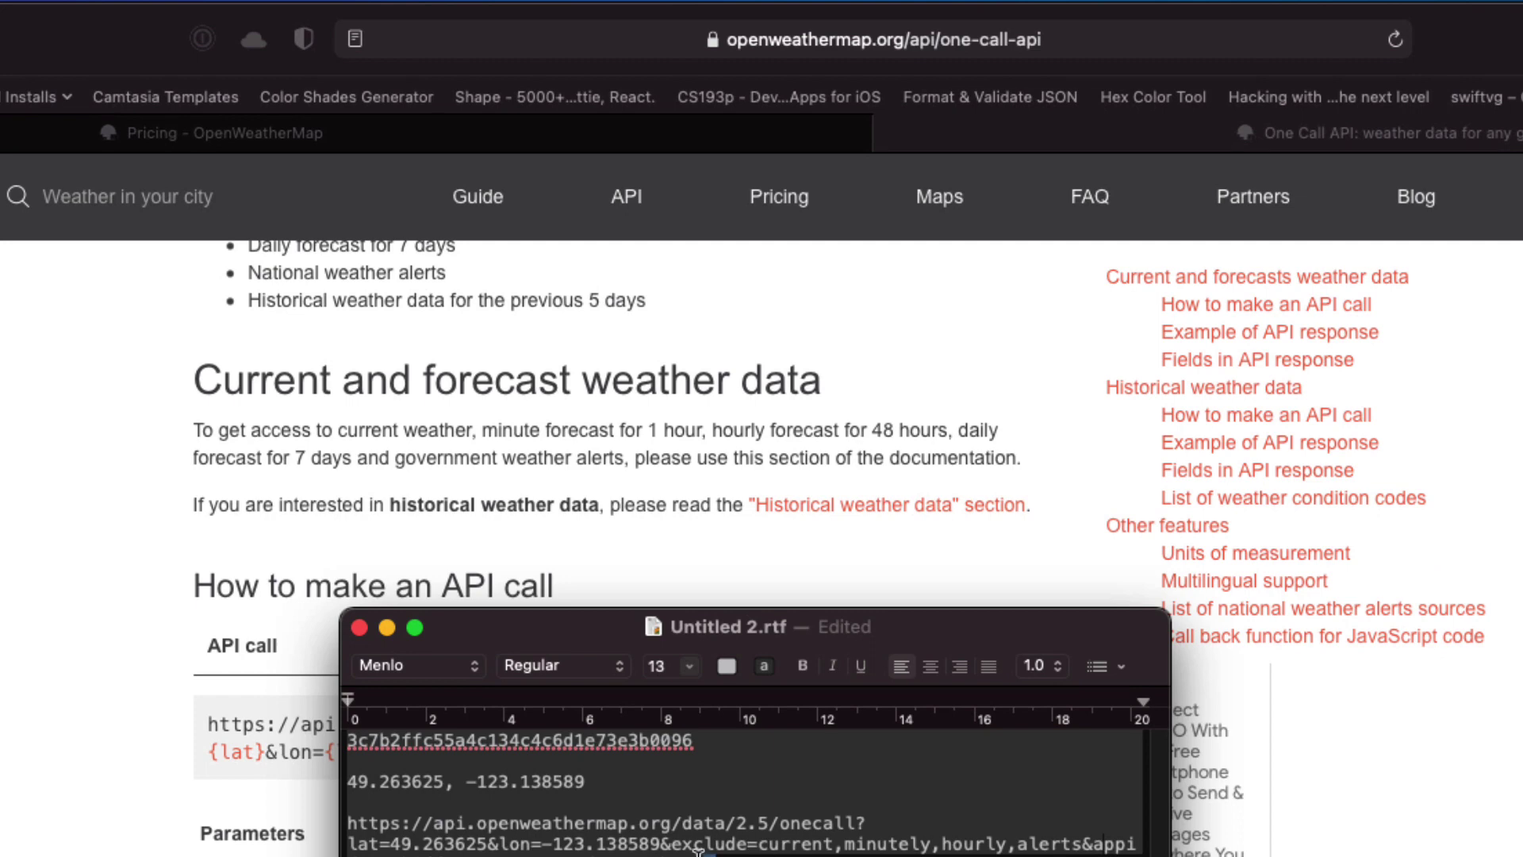
Copy the finished One Call URL from TextEdit and load it in Safari's address bar.
left_click_drag(702, 855, 313, 827)
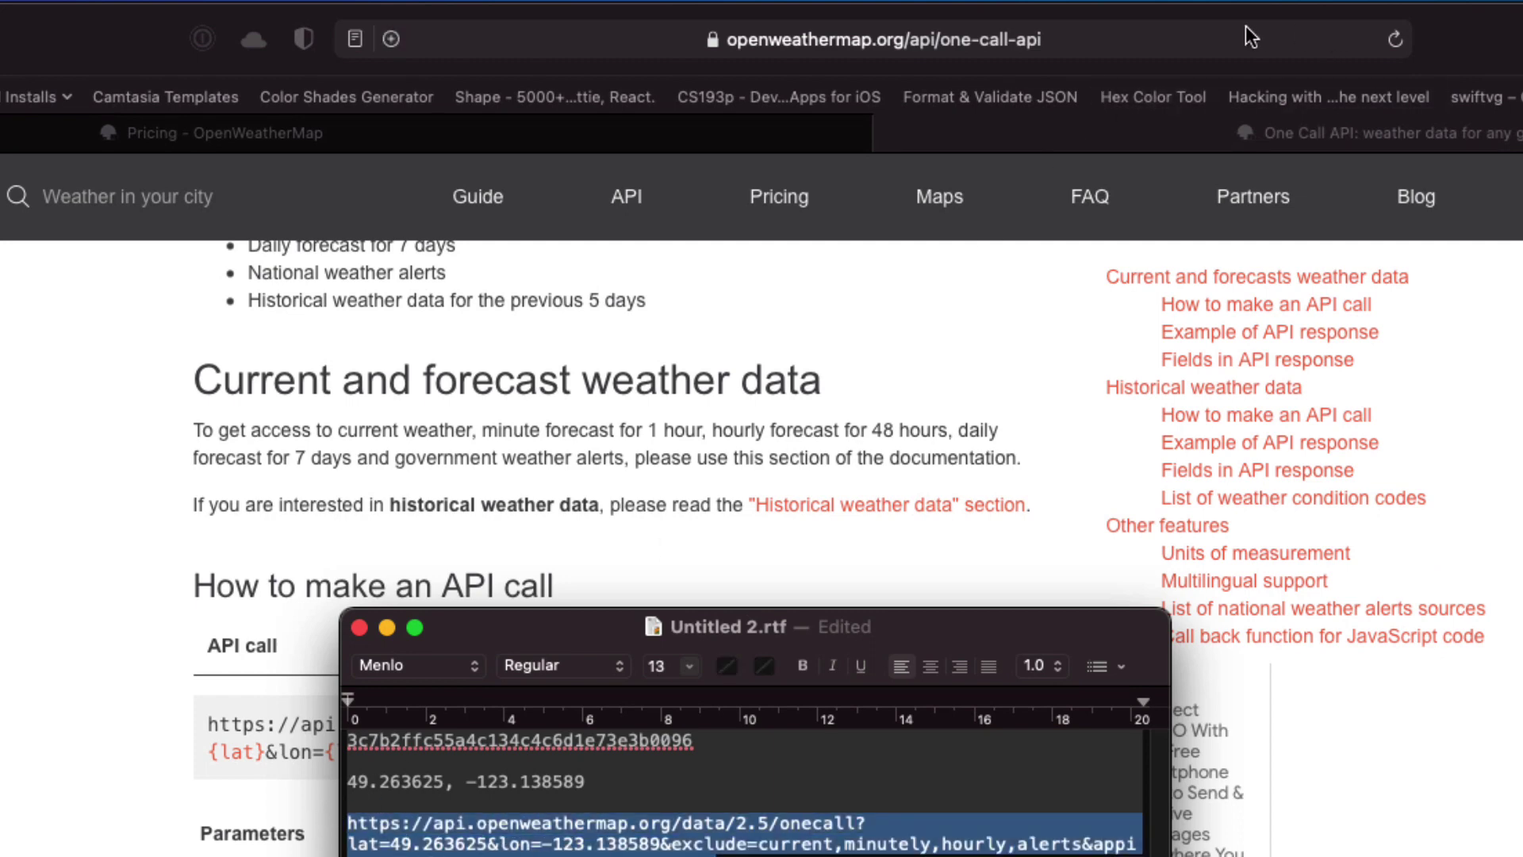
left_click(1187, 40)
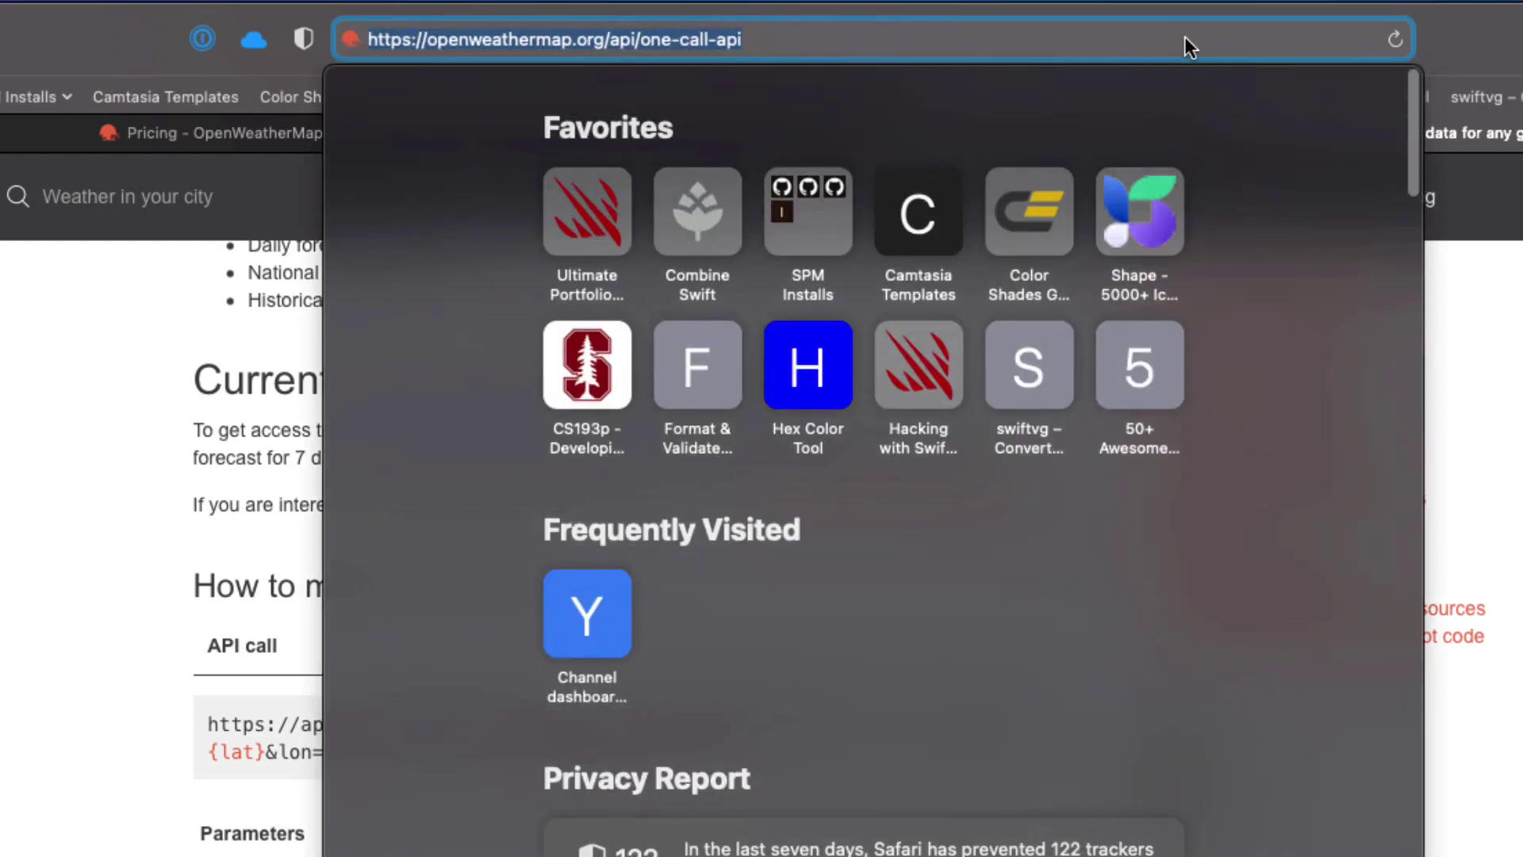
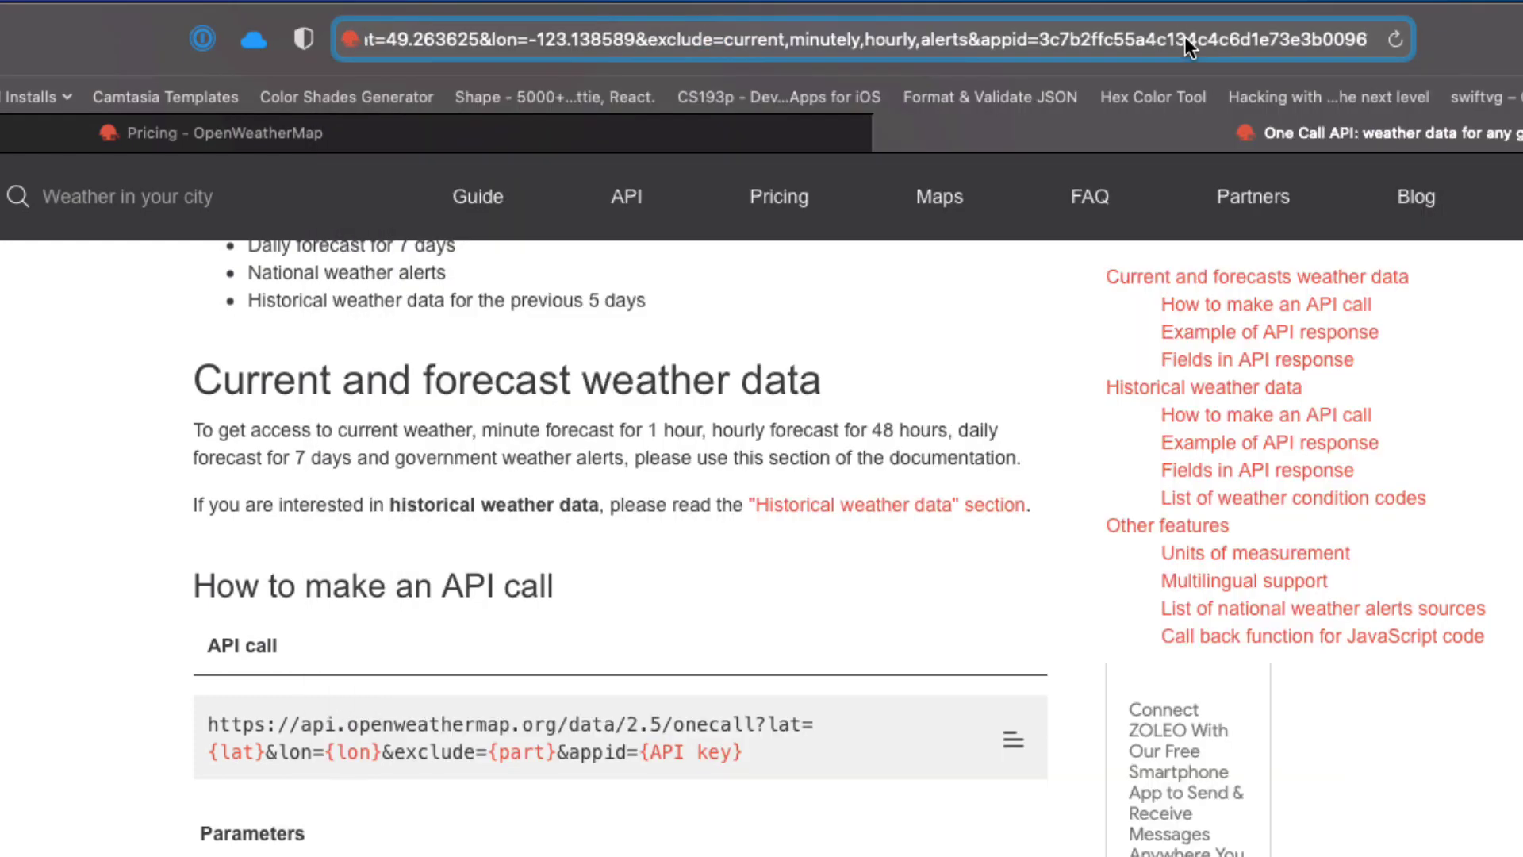
key("Return")
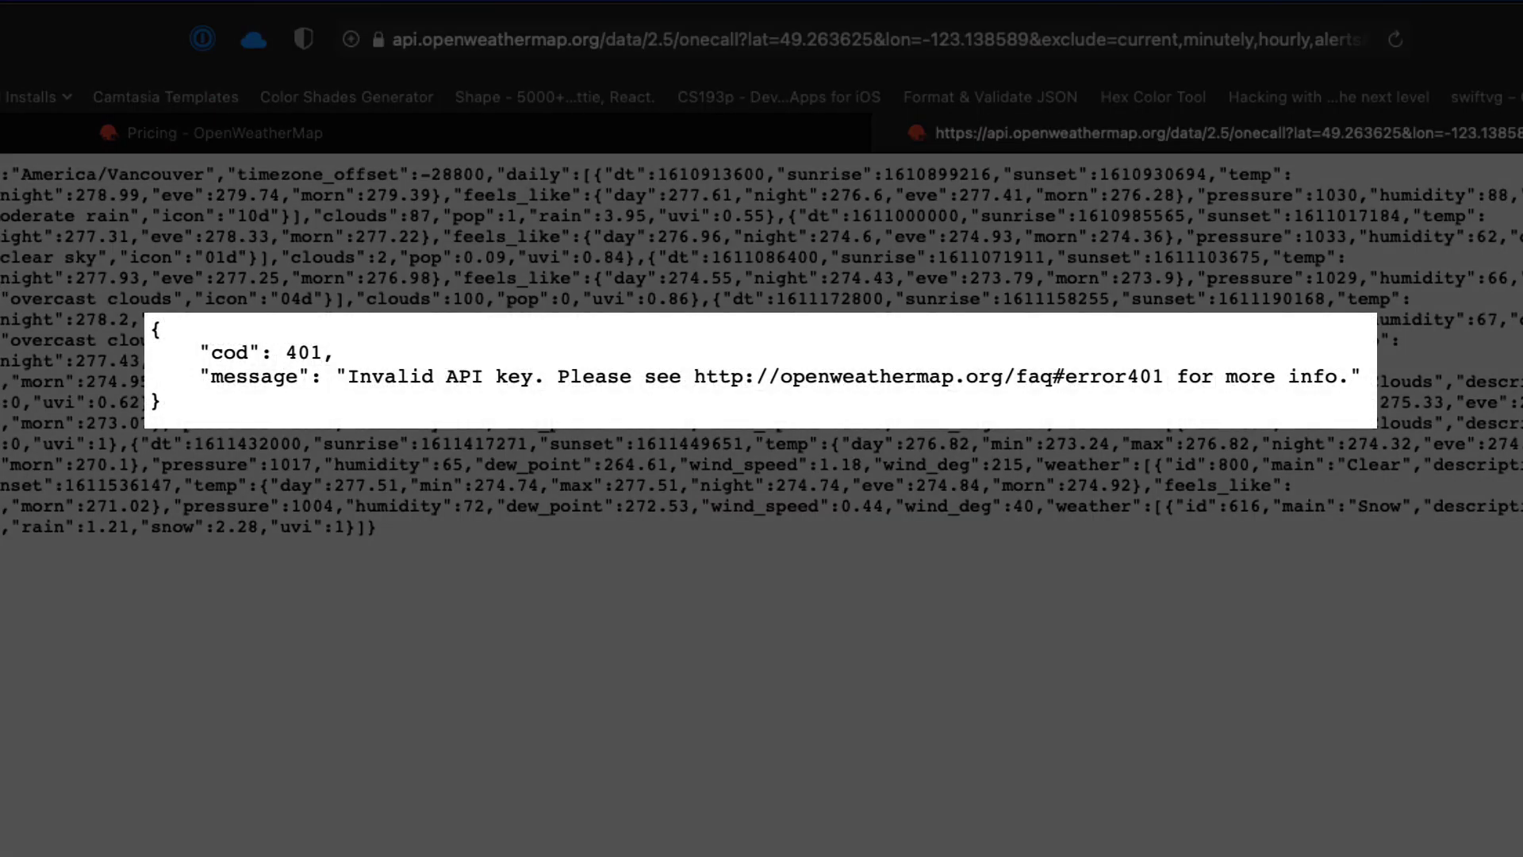